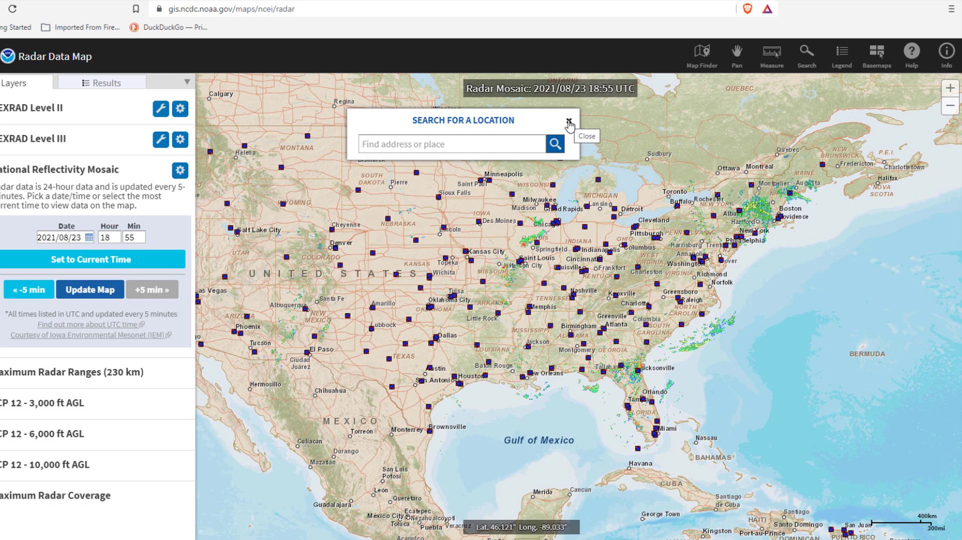
Close the location search and bring the radar echoes over northern and central Illinois, west and south-west of Chicago, into view
click(570, 123)
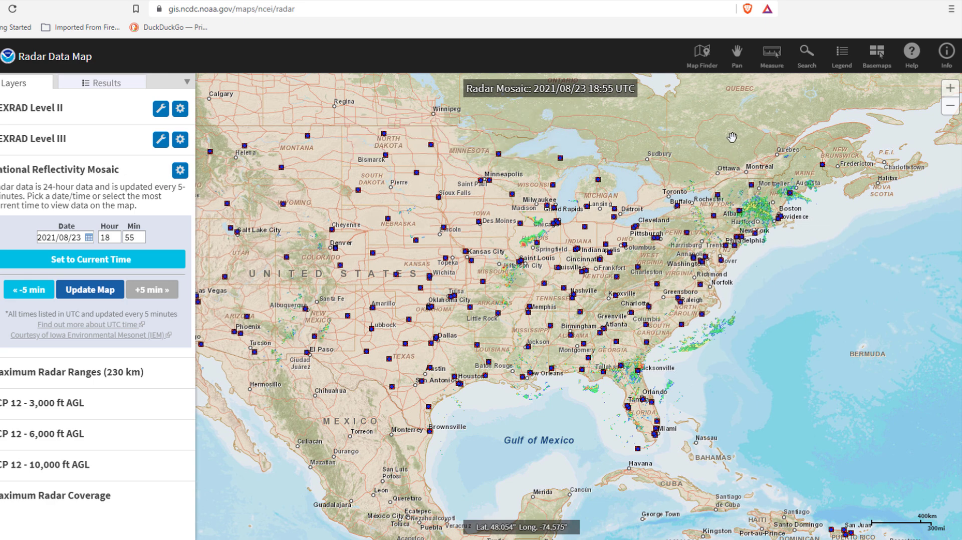
drag(733, 135, 646, 248)
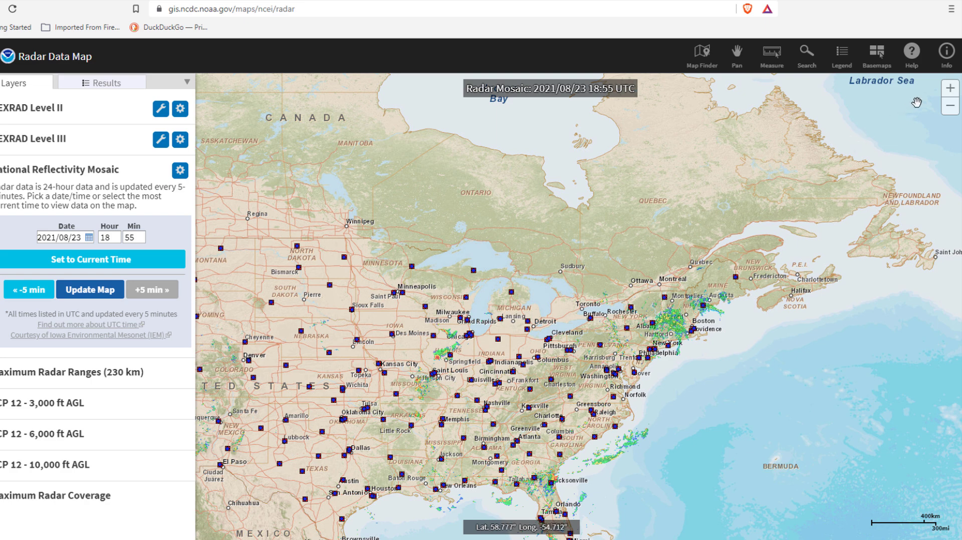
click(951, 90)
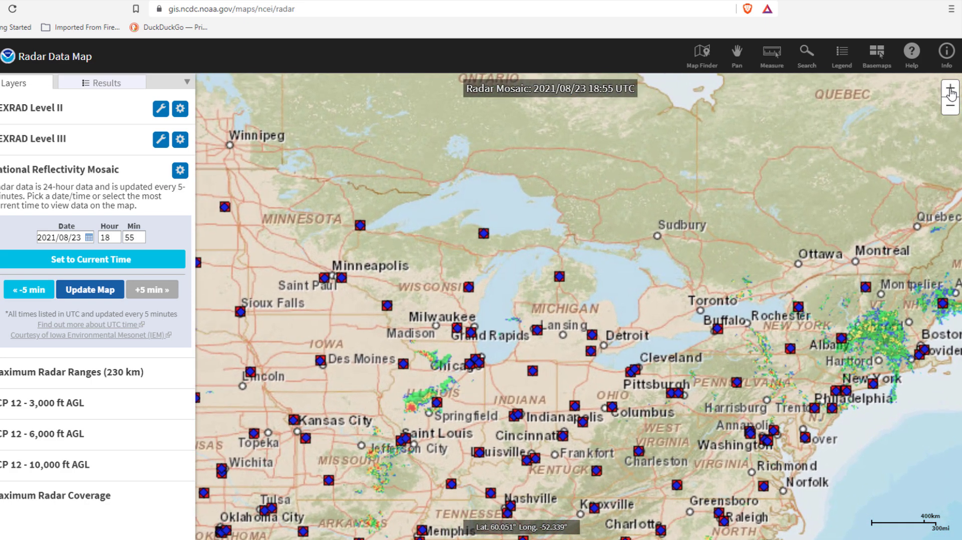
click(951, 90)
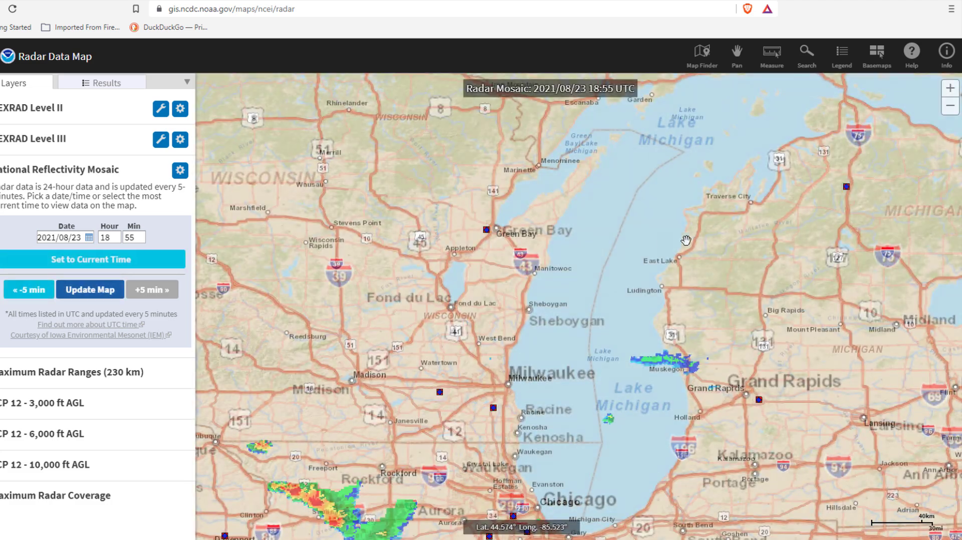
drag(727, 251, 579, 301)
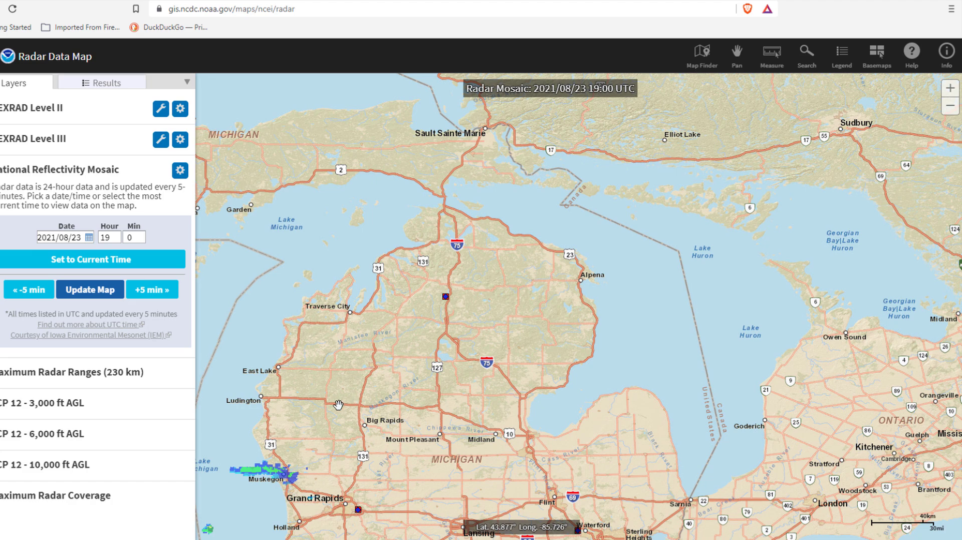
drag(337, 404, 596, 343)
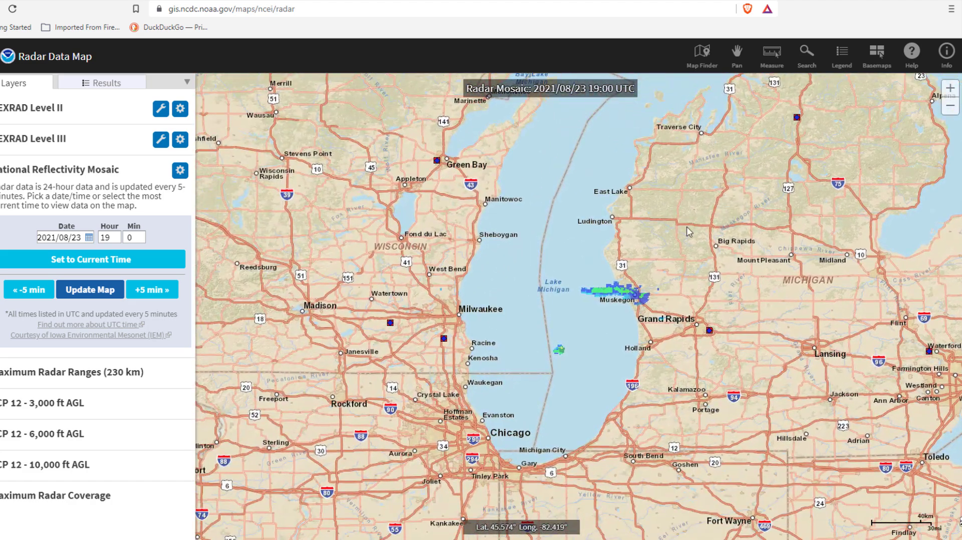
drag(541, 419, 745, 272)
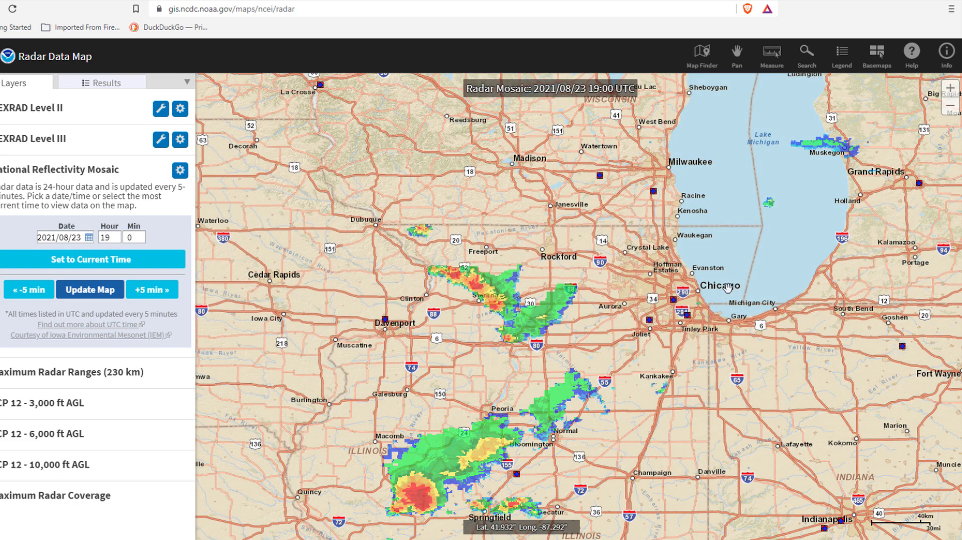
drag(643, 340, 645, 292)
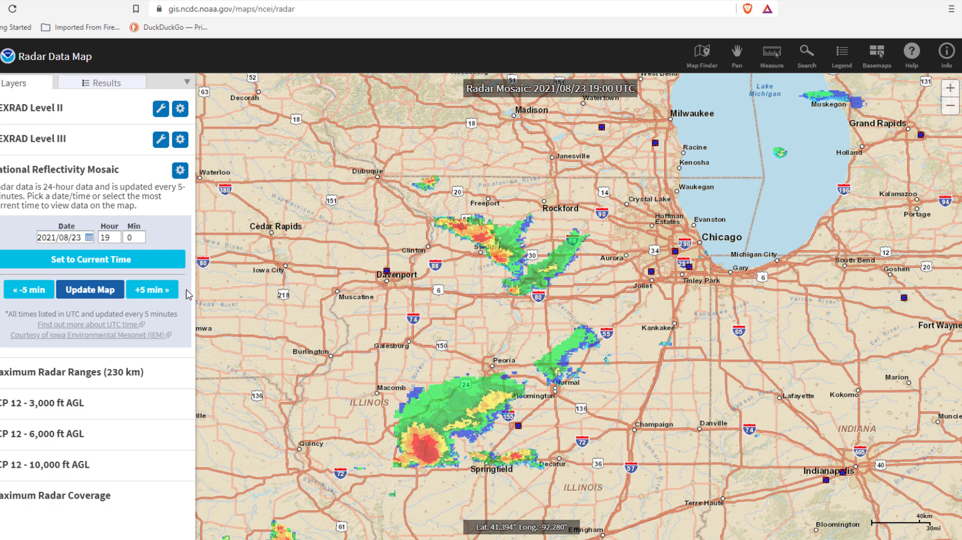
Step the national reflectivity mosaic back in 5-minute increments to 17:10 UTC on 2021/08/23
click(42, 292)
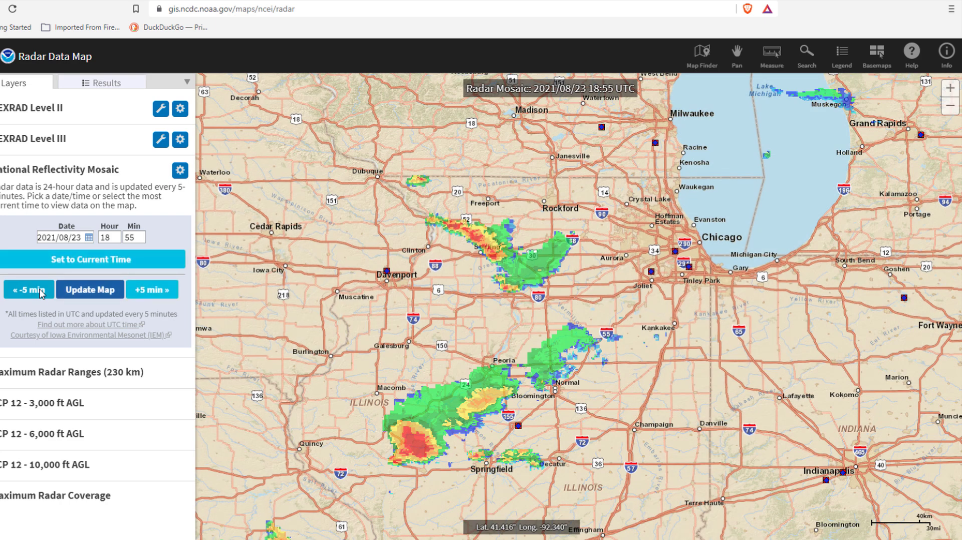
click(41, 293)
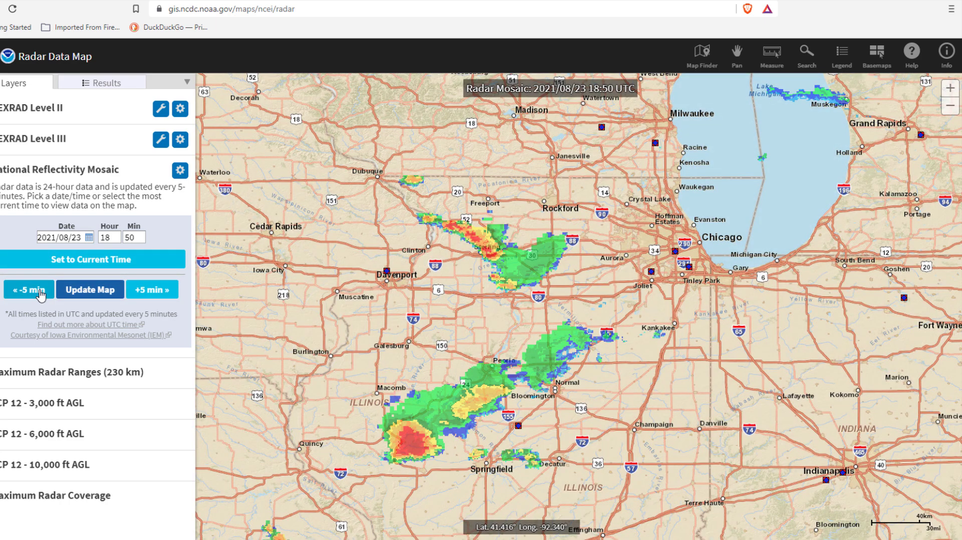
click(41, 294)
click(41, 294)
click(41, 294)
click(41, 293)
click(42, 294)
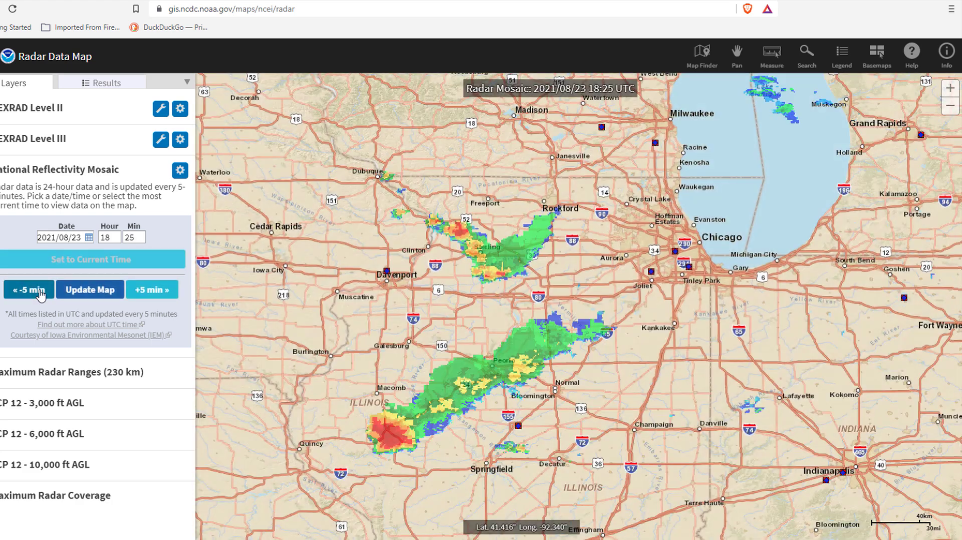
click(41, 293)
click(41, 294)
click(41, 294)
click(42, 293)
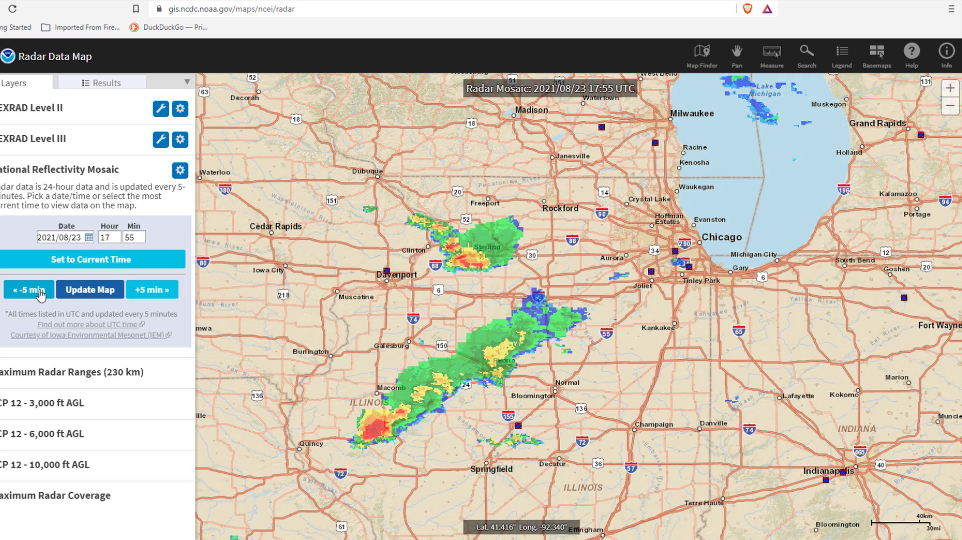
click(41, 293)
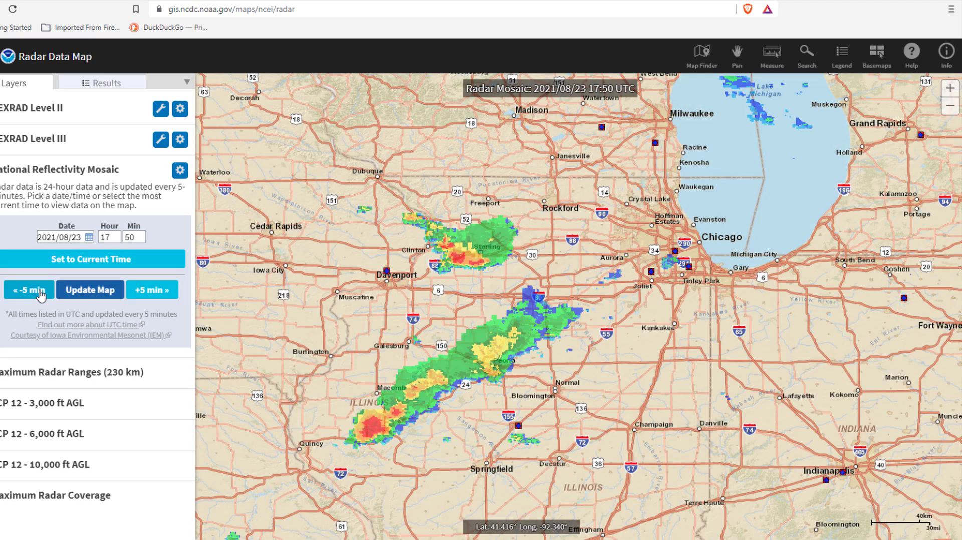
click(41, 293)
click(41, 294)
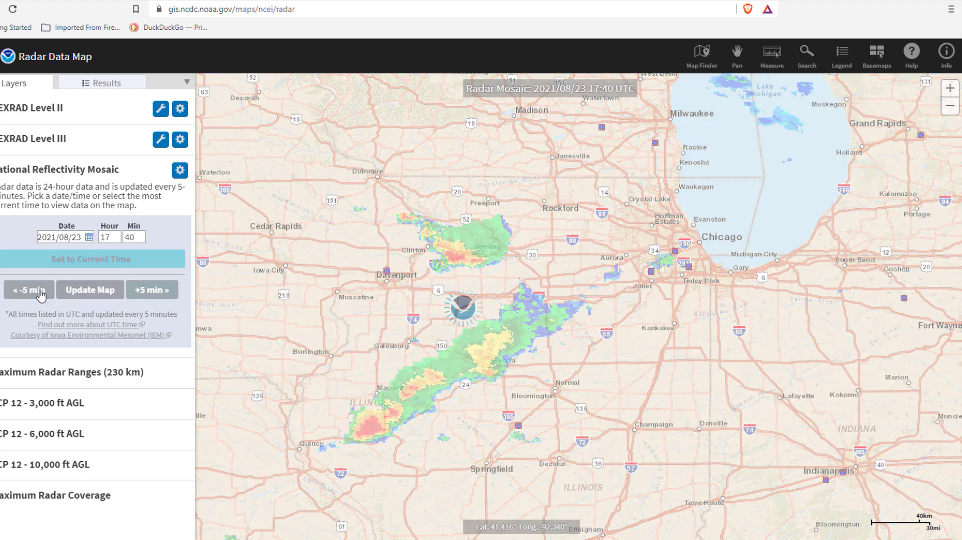
click(41, 293)
click(41, 294)
click(41, 294)
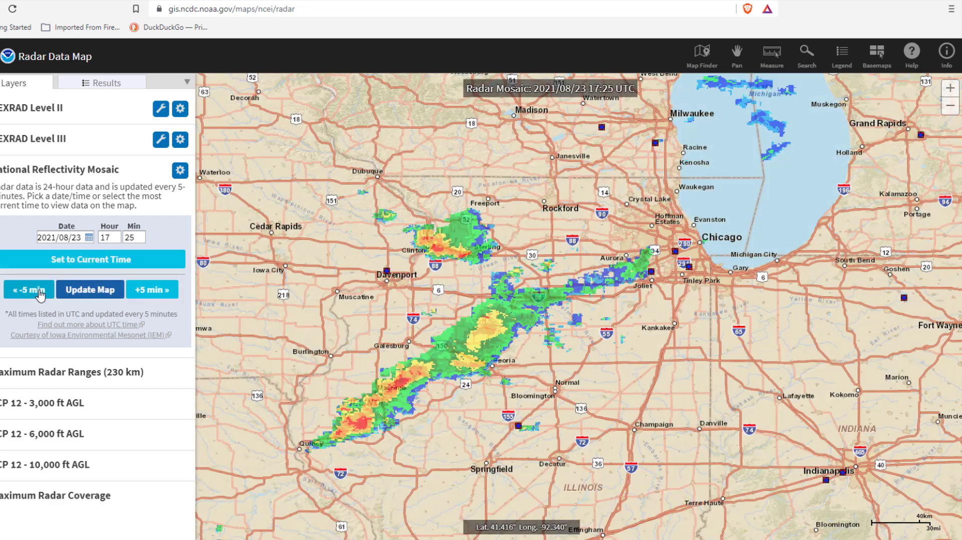
click(41, 294)
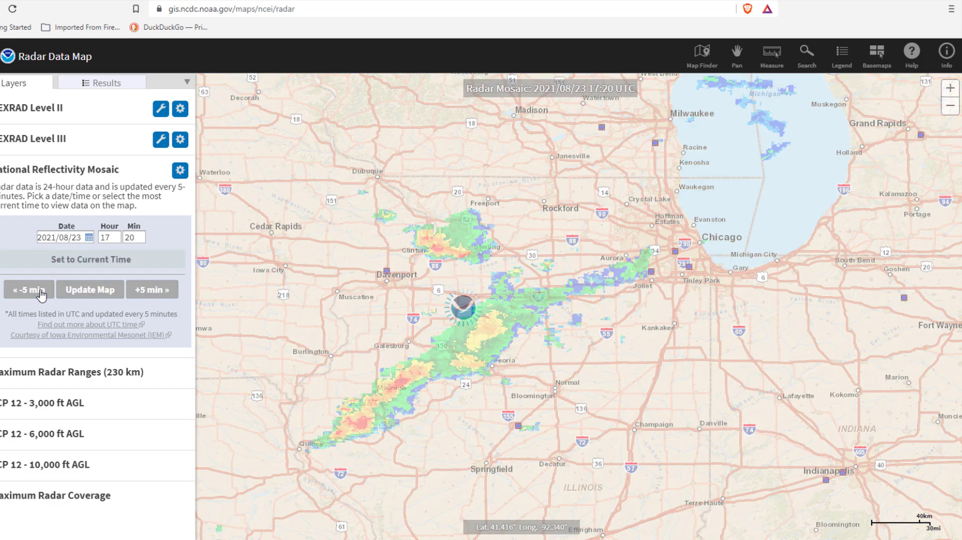
click(41, 294)
click(41, 293)
Examine the storm cells in western Illinois between Quincy and Galesburg up close, going back in 5-minute increments to 16:40 UTC
drag(432, 315, 580, 240)
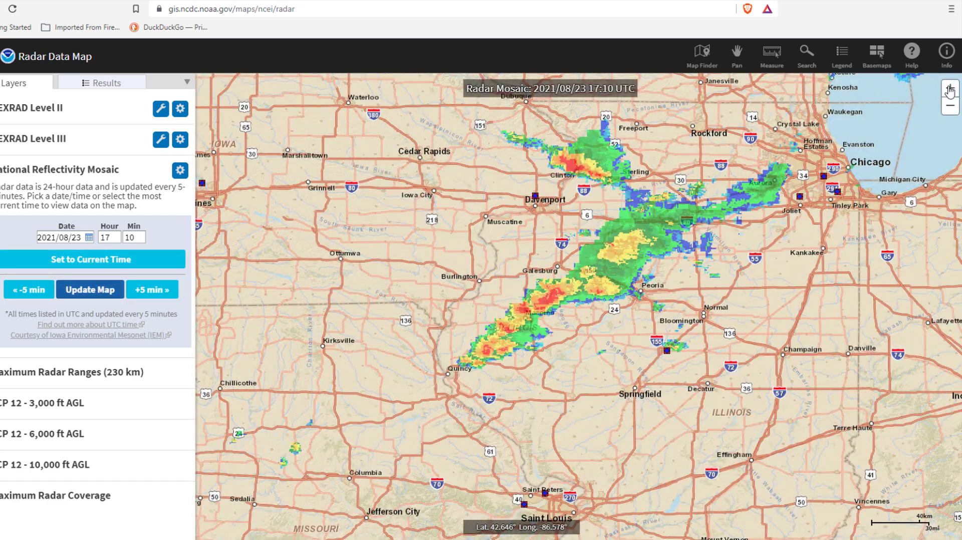
click(951, 90)
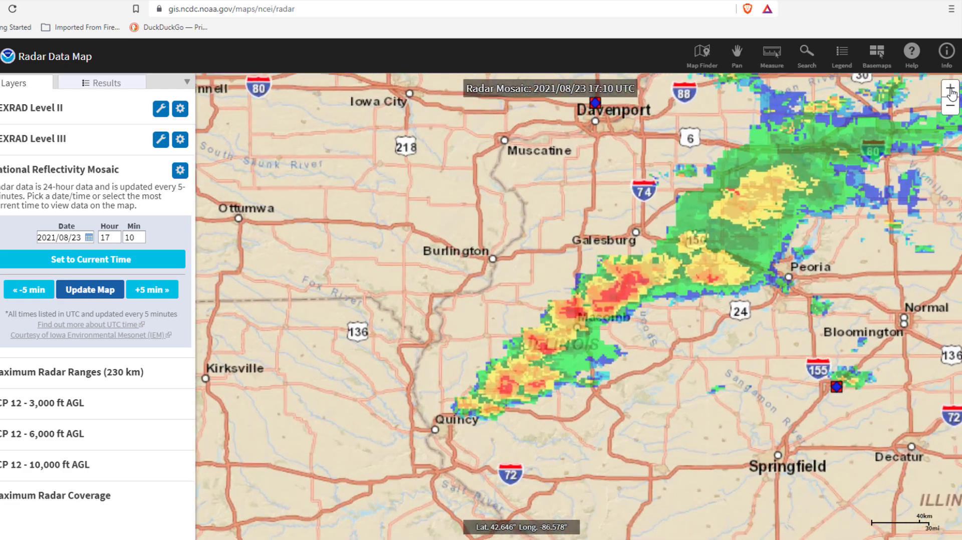
click(951, 89)
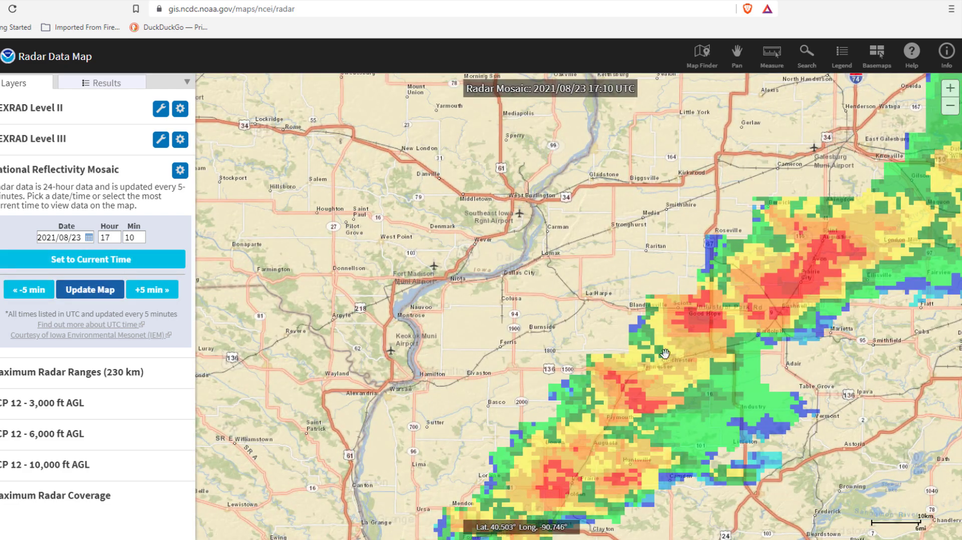
drag(572, 371, 542, 313)
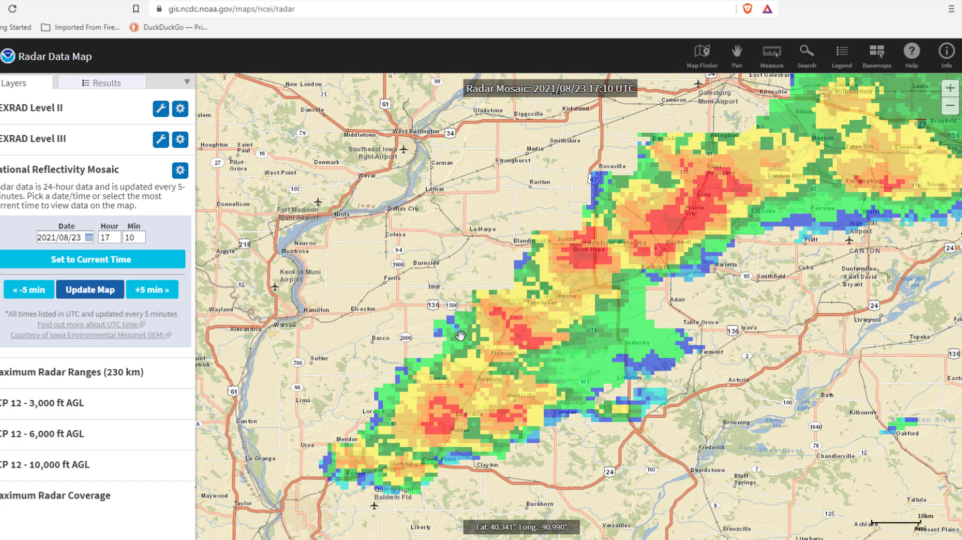
click(34, 291)
click(34, 292)
click(34, 292)
click(34, 291)
click(34, 291)
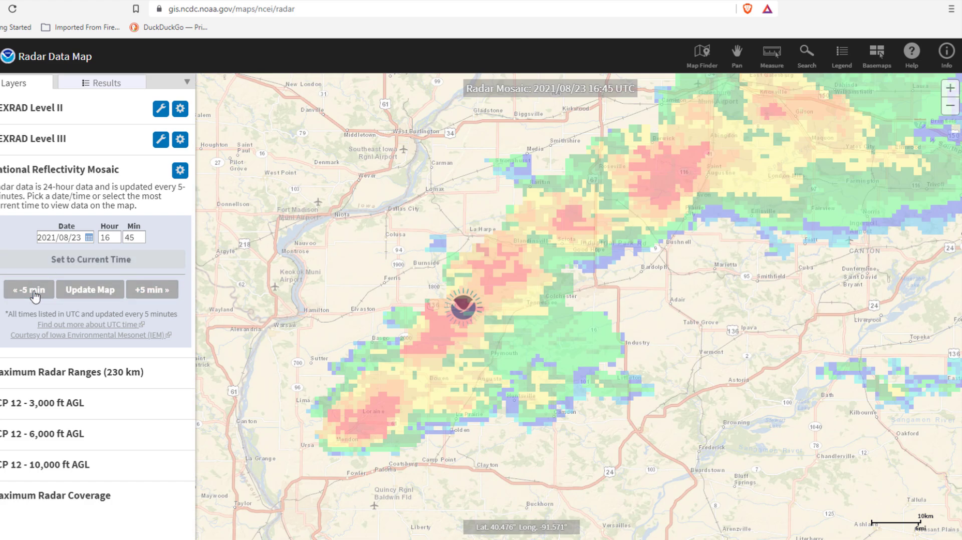
click(34, 292)
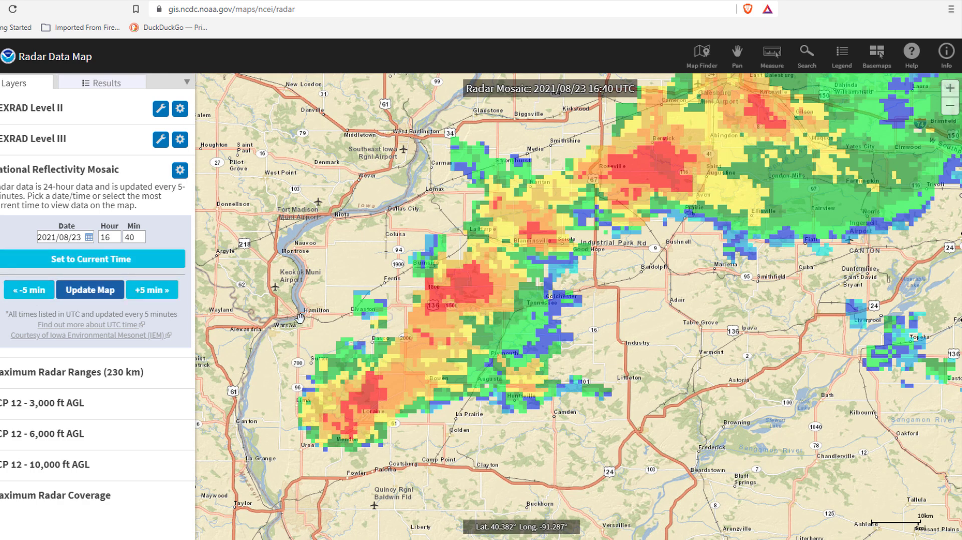
Advance the reflectivity mosaic in 5-minute increments to 17:25 UTC to follow the movement of the western Illinois storm cells
click(152, 295)
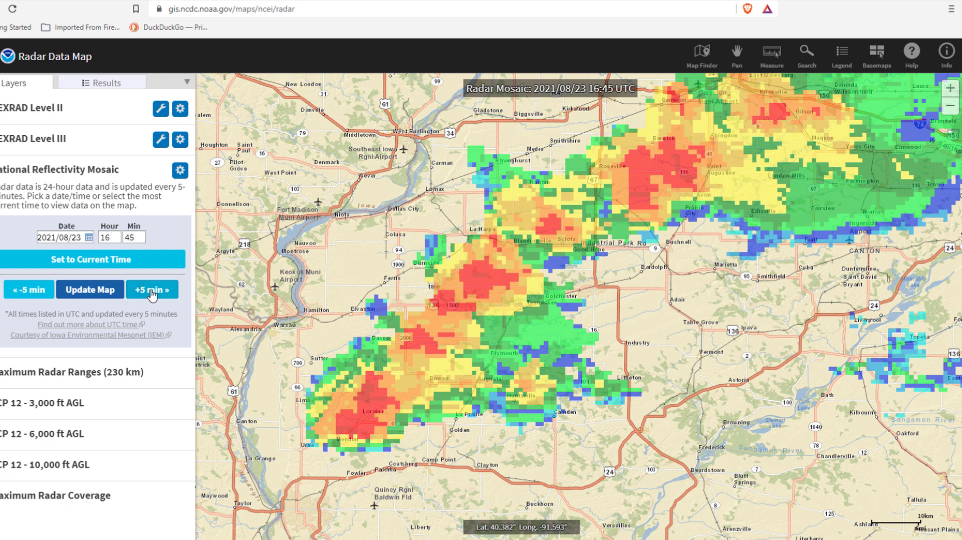
click(152, 294)
click(152, 295)
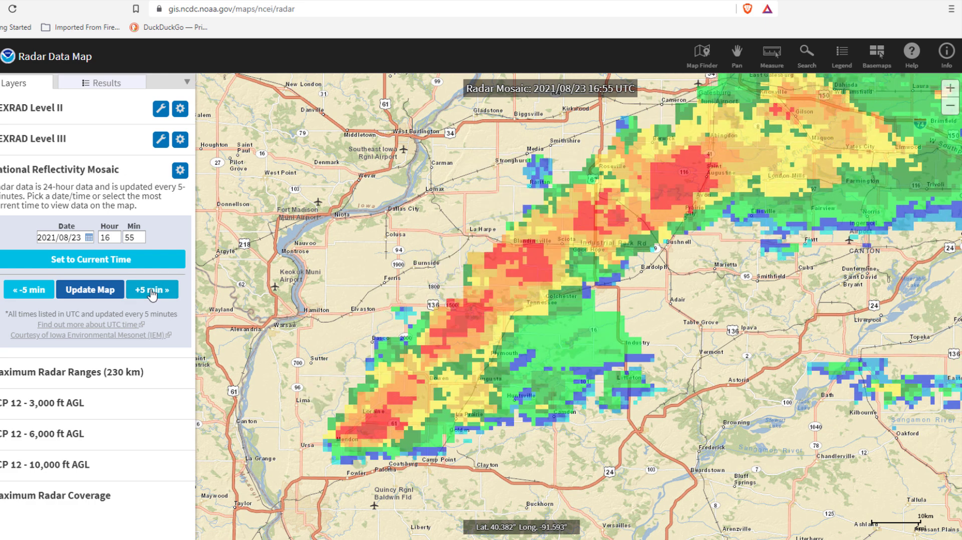
click(151, 295)
click(152, 295)
click(152, 293)
click(153, 293)
click(153, 292)
click(154, 291)
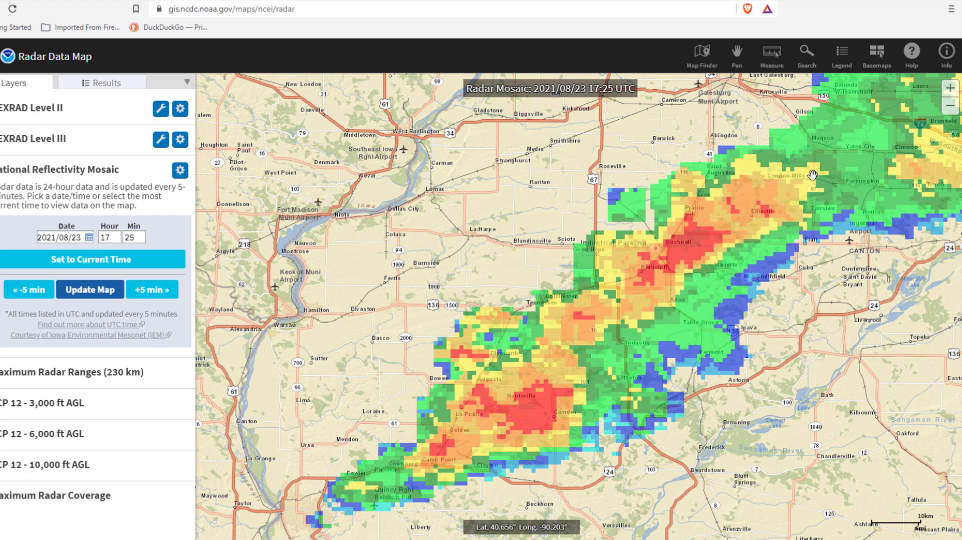
Show the reflectivity mosaic for 2021/08/16 at 17:25 UTC across all of Illinois
click(951, 107)
double_click(950, 107)
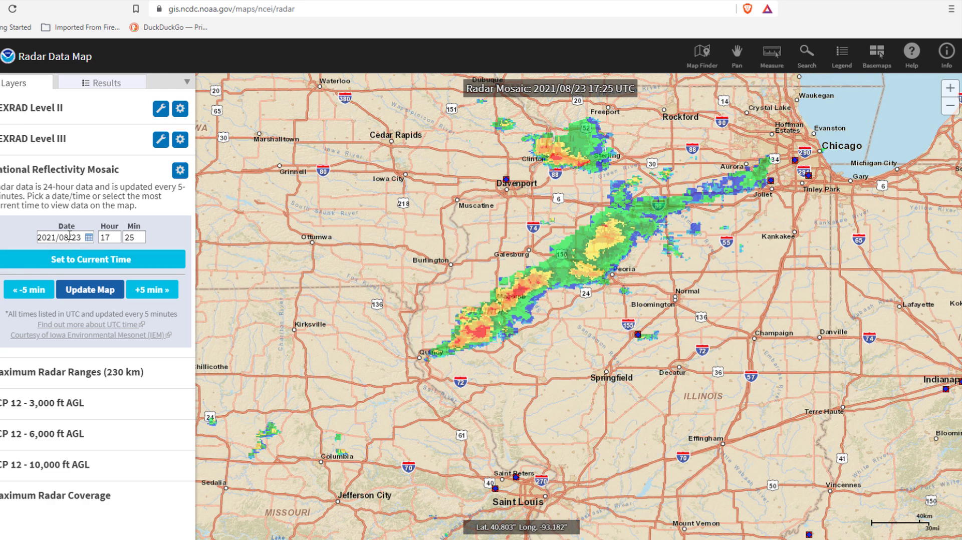
click(89, 239)
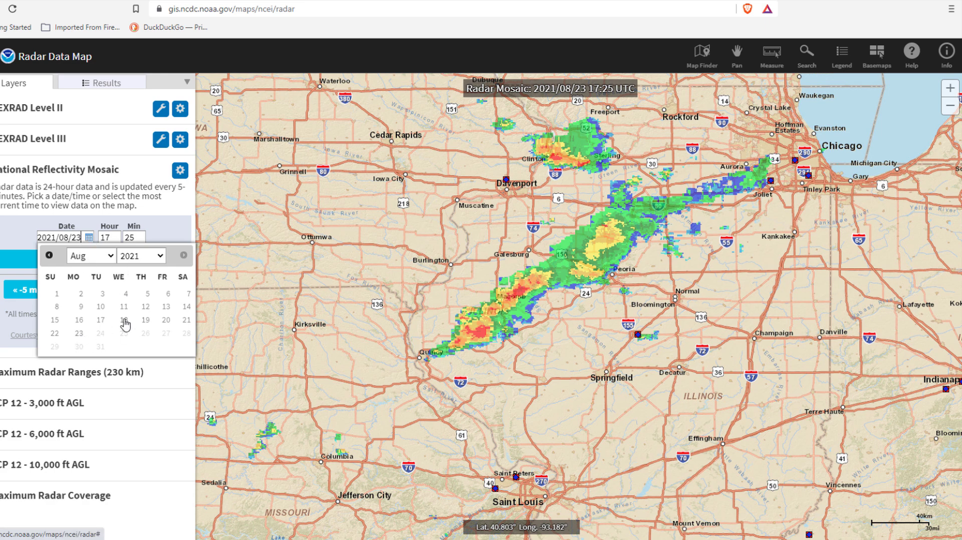
click(78, 321)
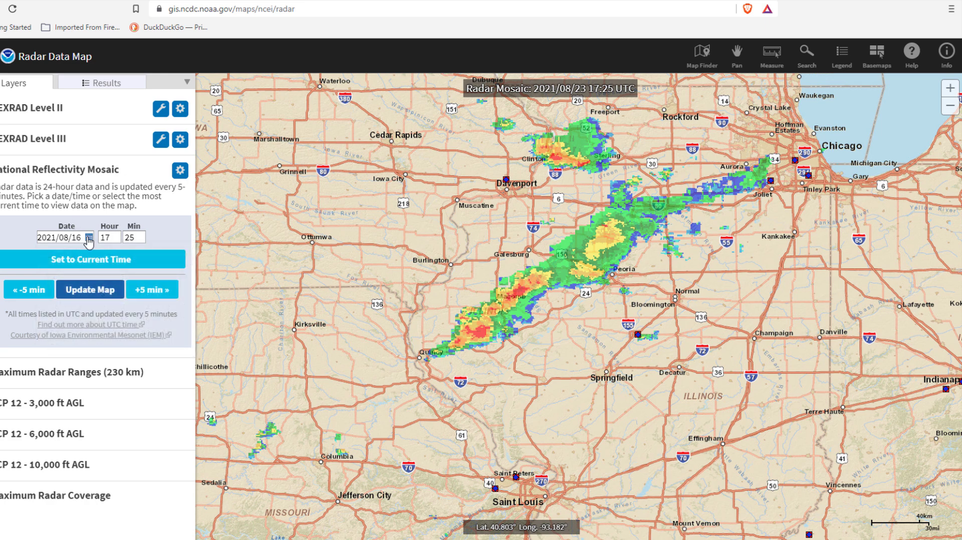
click(89, 294)
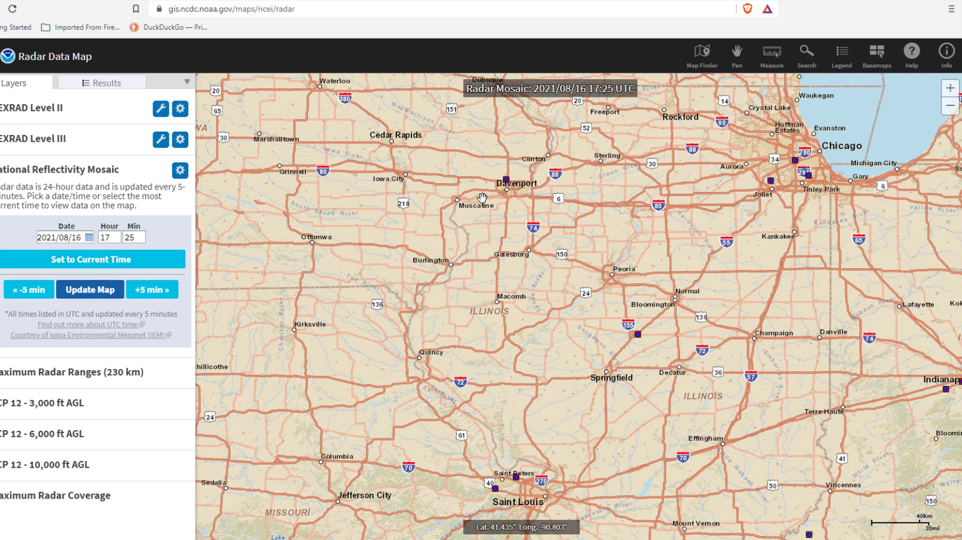
Check the reflectivity mosaic for 2021/08/15 and 2021/08/14 at the same time of day
click(88, 237)
click(58, 323)
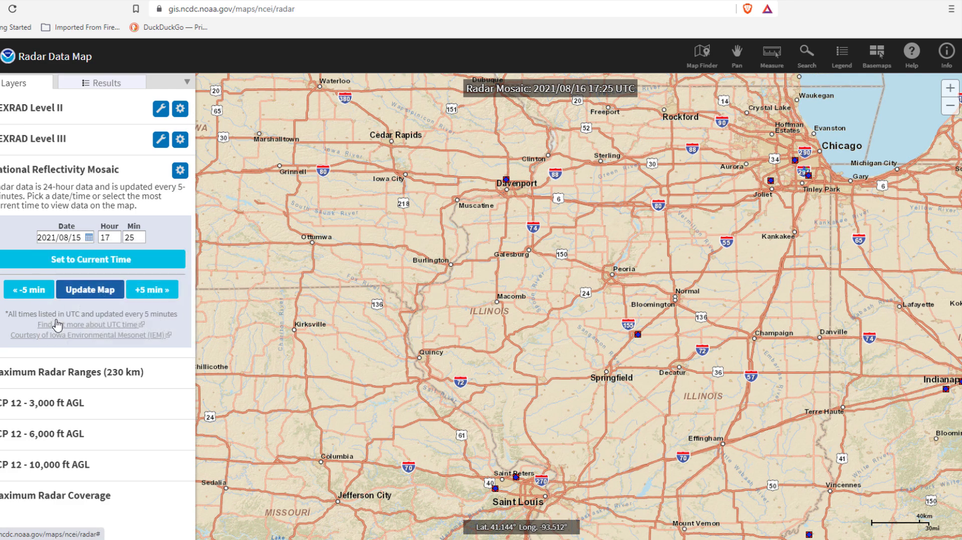
click(88, 287)
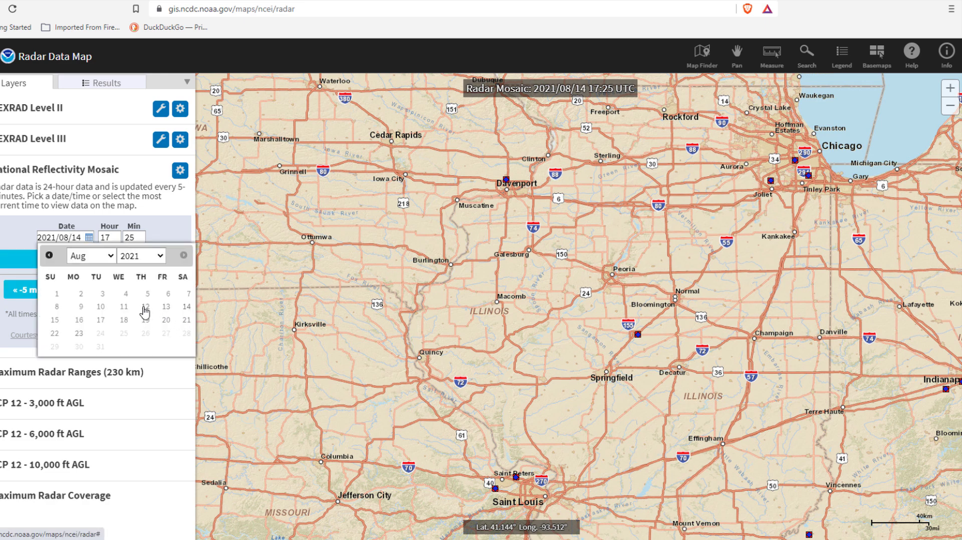
Show the reflectivity mosaic for 2021/08/12 at 17:25 UTC and advance it in 5-minute increments to 18:00 UTC
click(145, 309)
click(86, 293)
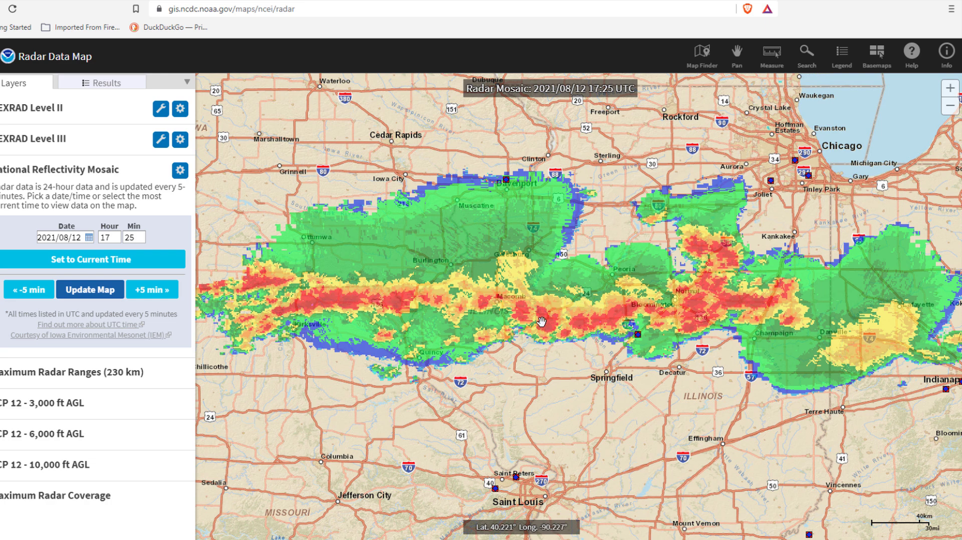
click(153, 291)
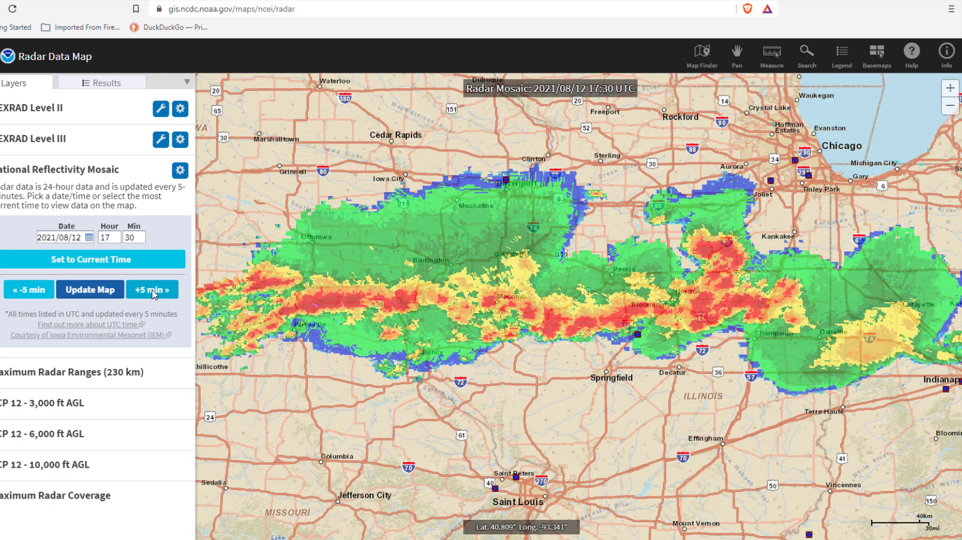
click(153, 291)
click(153, 292)
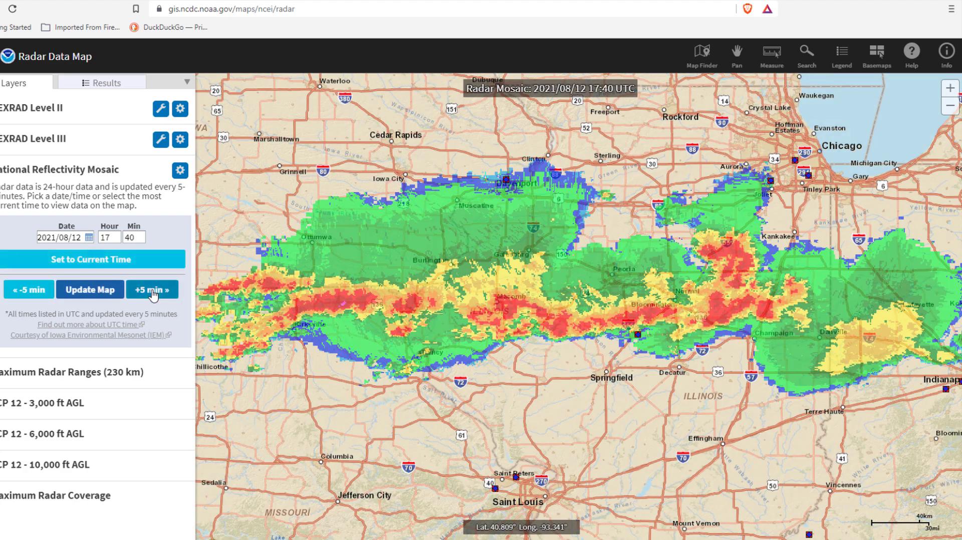
click(153, 292)
click(153, 292)
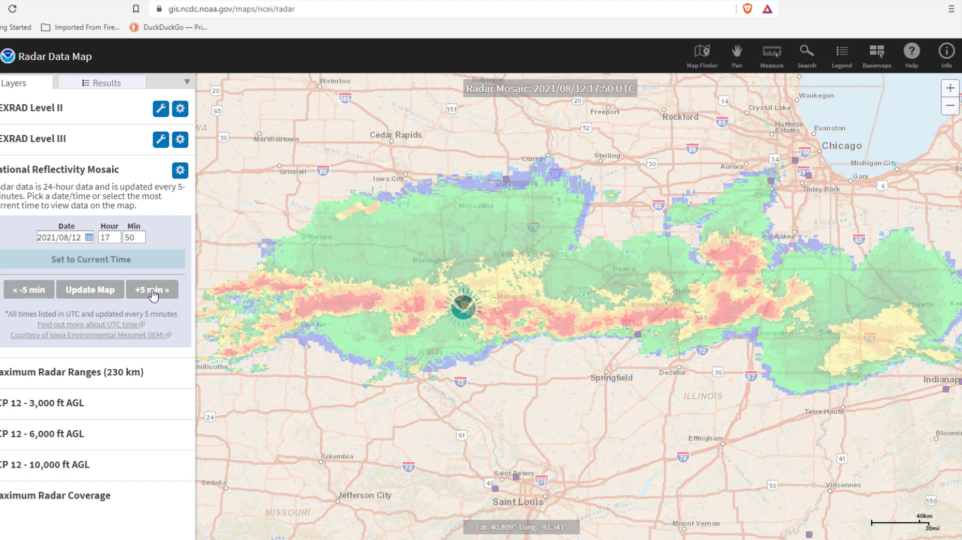
click(153, 293)
click(153, 293)
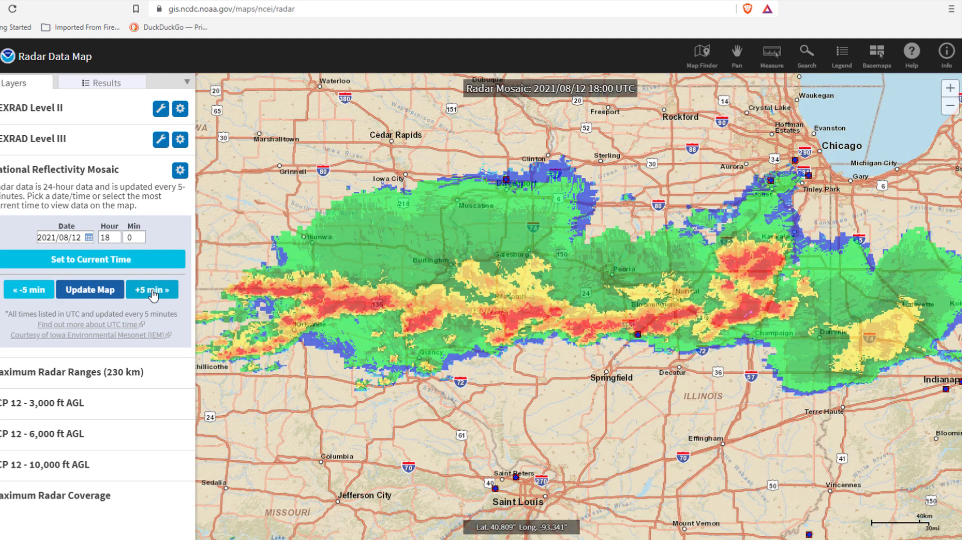
Follow the storm line across Illinois on 2021/08/12 in 5-minute increments from 18:05 to 19:00 UTC
click(153, 293)
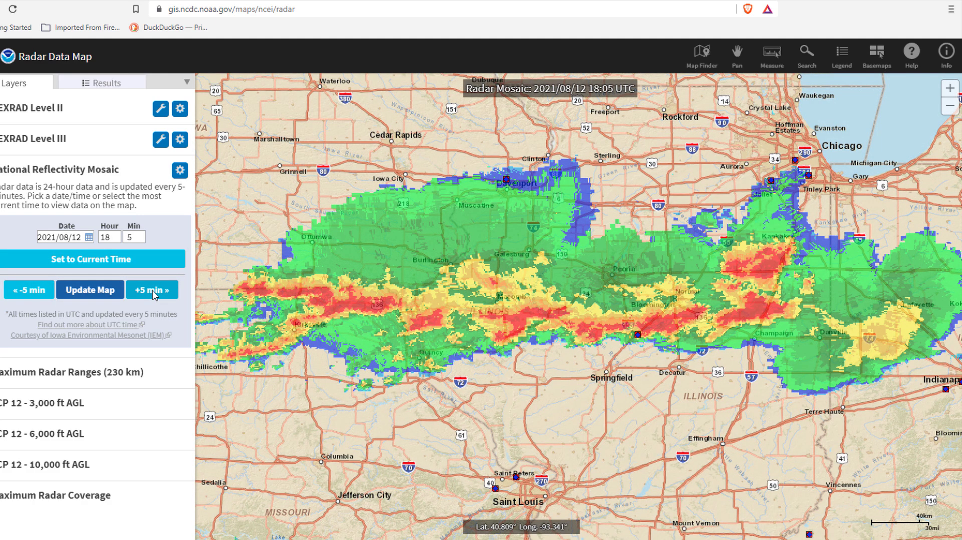
click(153, 293)
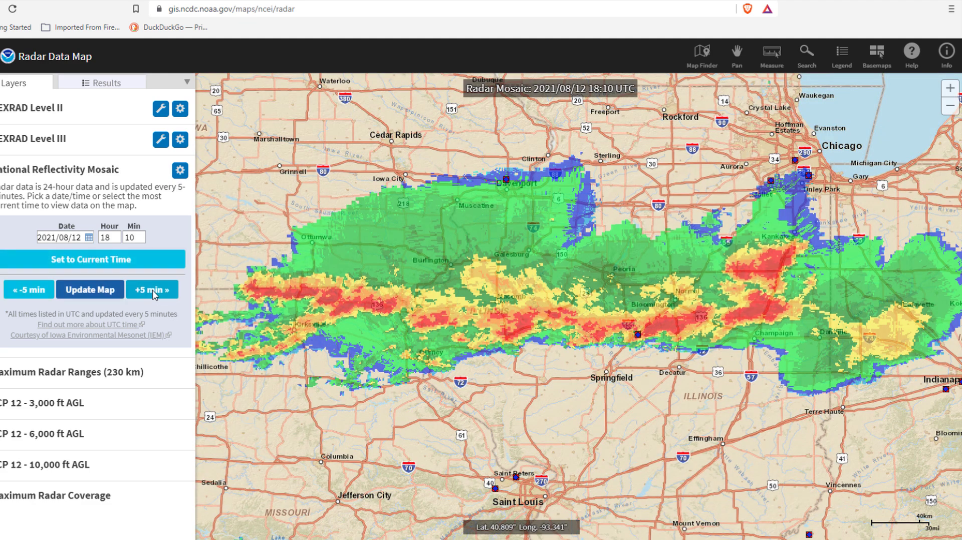
click(153, 294)
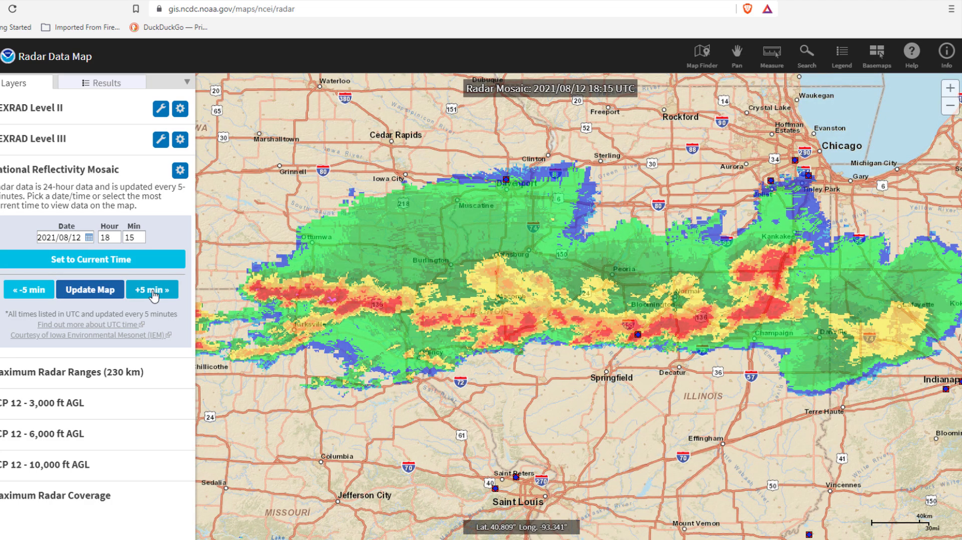
click(154, 294)
click(154, 293)
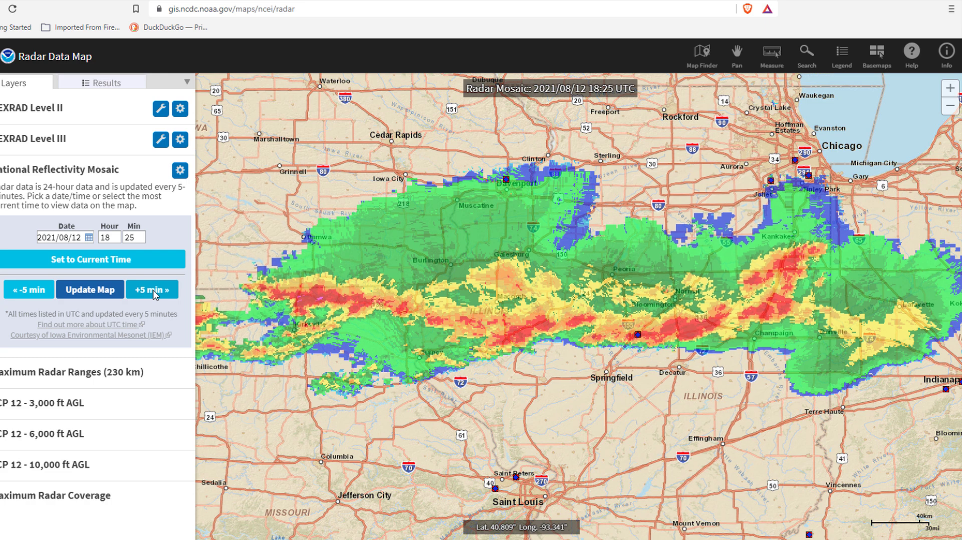
click(153, 293)
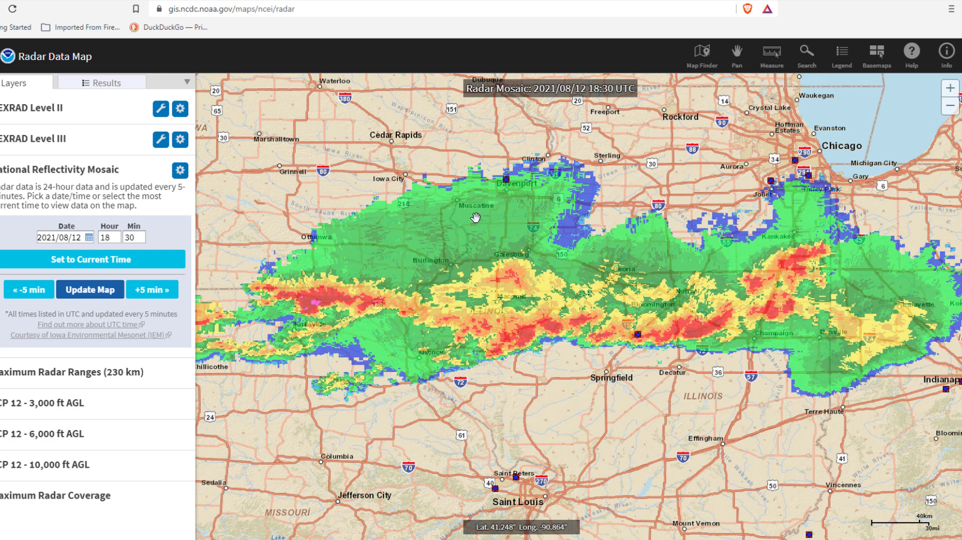
click(152, 292)
click(152, 292)
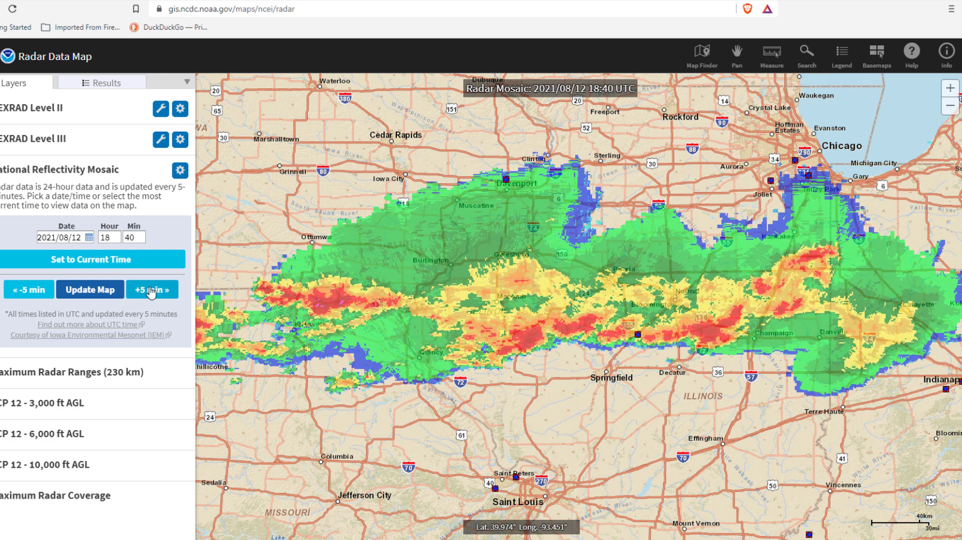
click(151, 293)
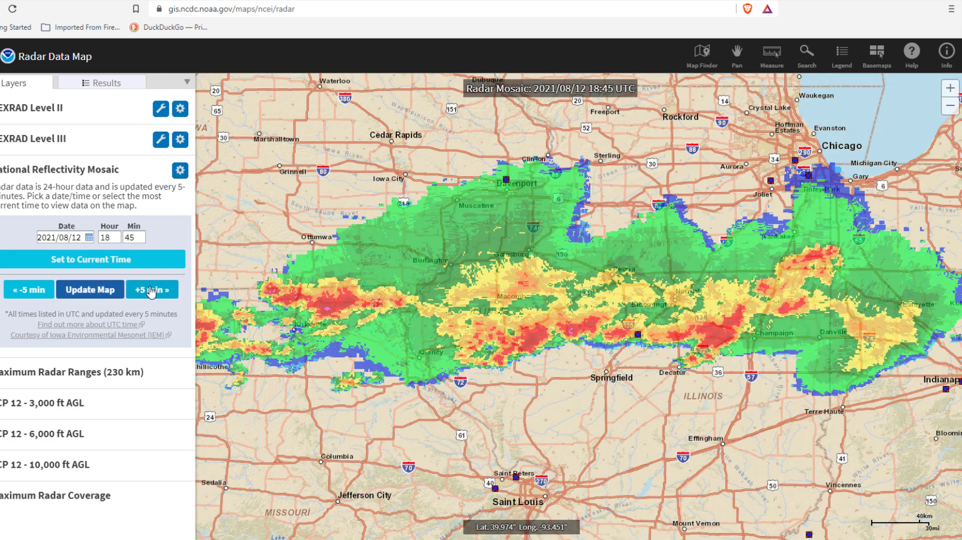
click(151, 293)
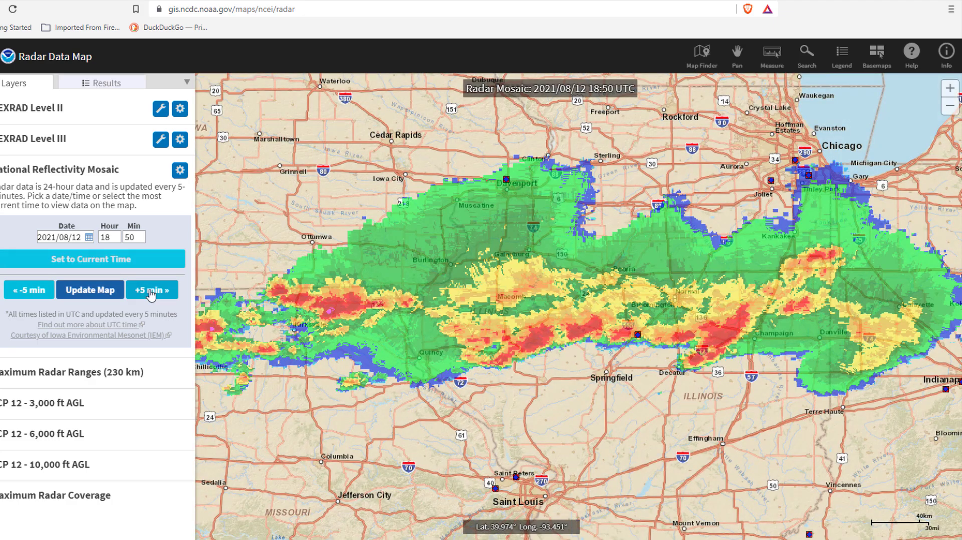
click(151, 292)
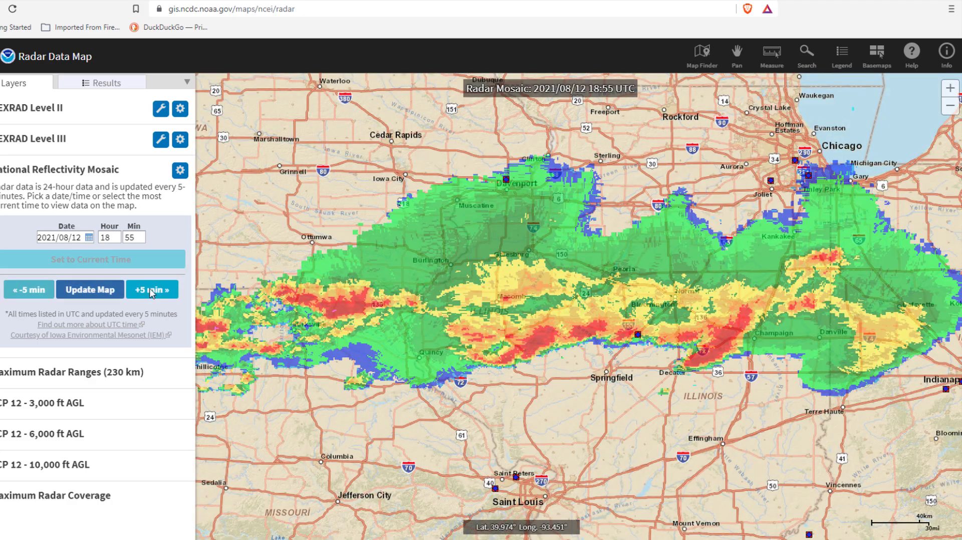
click(152, 292)
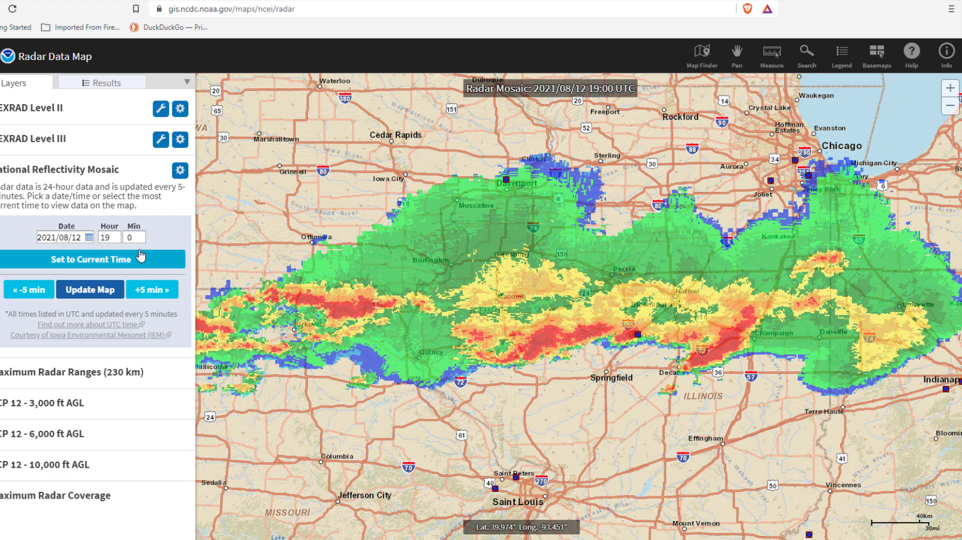
Advance the 2021/08/12 mosaic in 5-minute increments to 19:15 UTC, and move it ahead one hour to 20:15 UTC
click(151, 290)
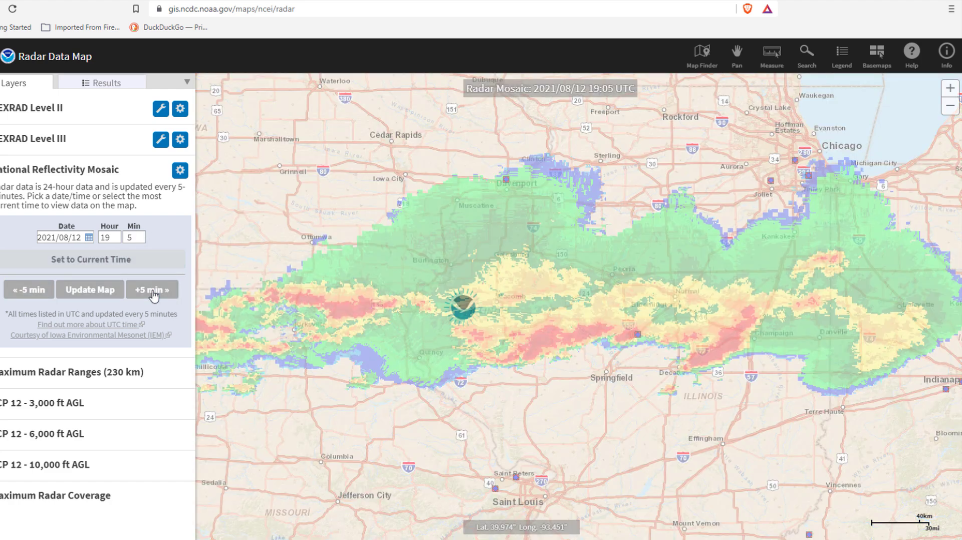
click(151, 290)
click(152, 290)
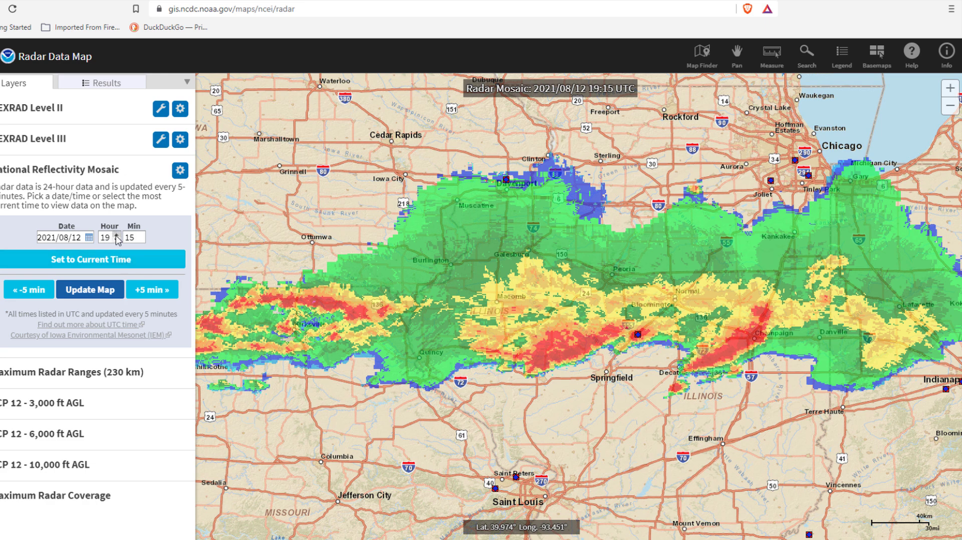
click(116, 235)
click(80, 296)
click(78, 293)
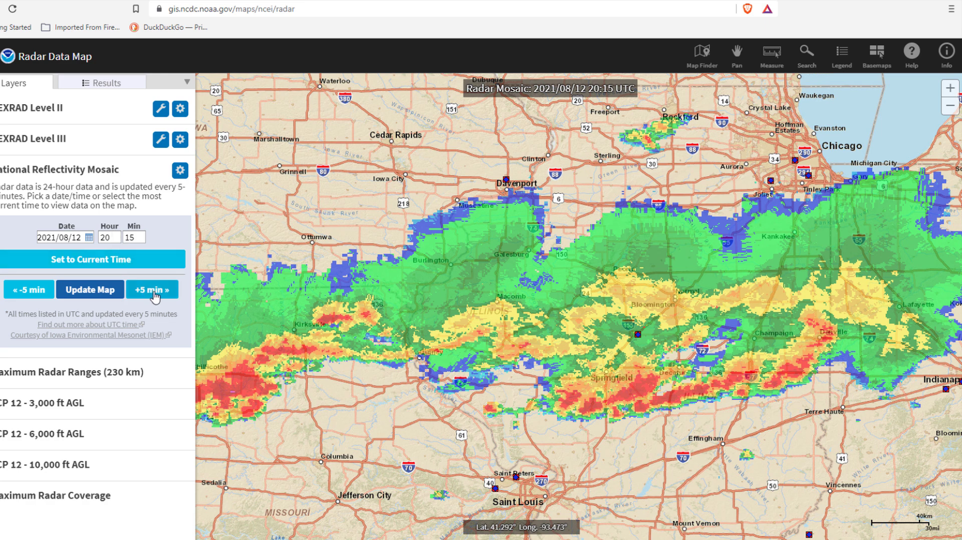
Show the reflectivity mosaic for 2021/06/11 at 01:15 UTC over Michigan and advance it hour by hour to 04:15 UTC
click(102, 260)
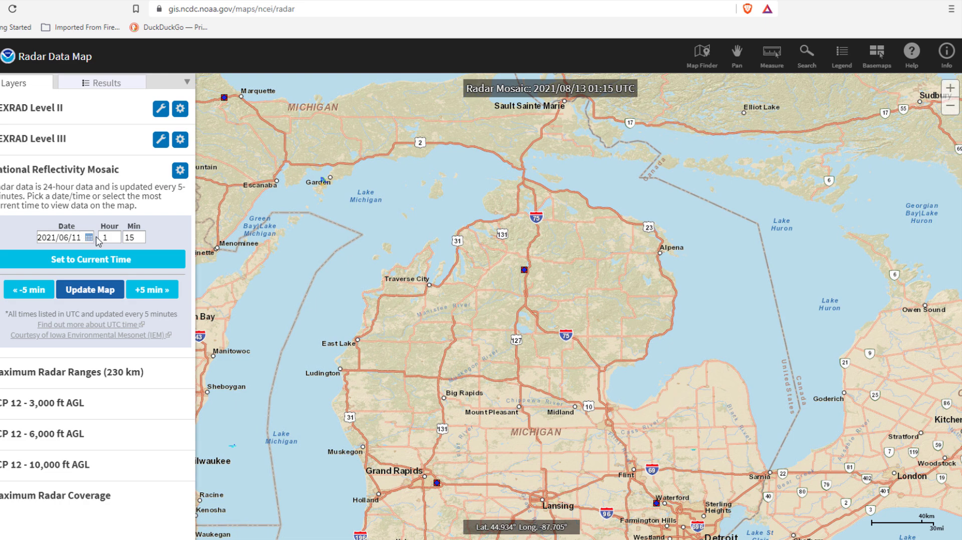
click(92, 295)
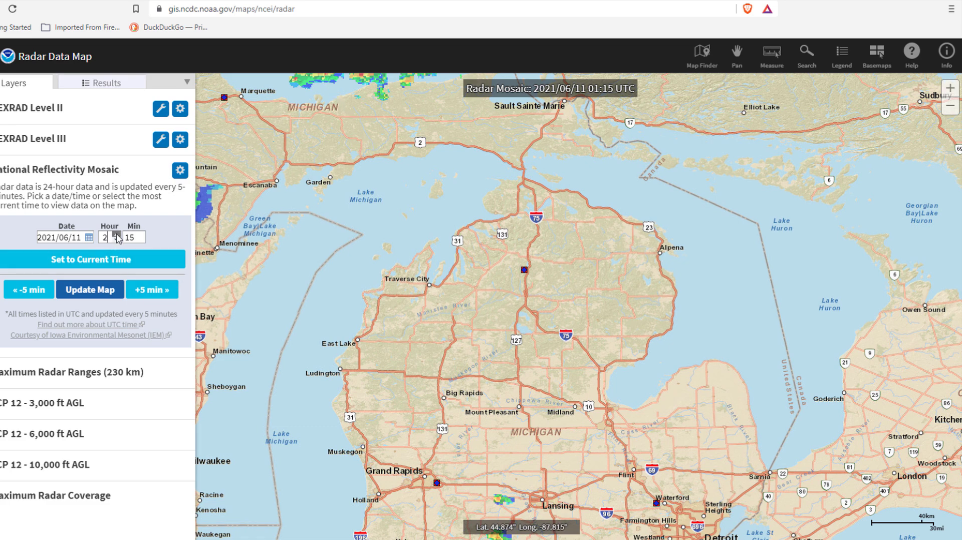
click(95, 294)
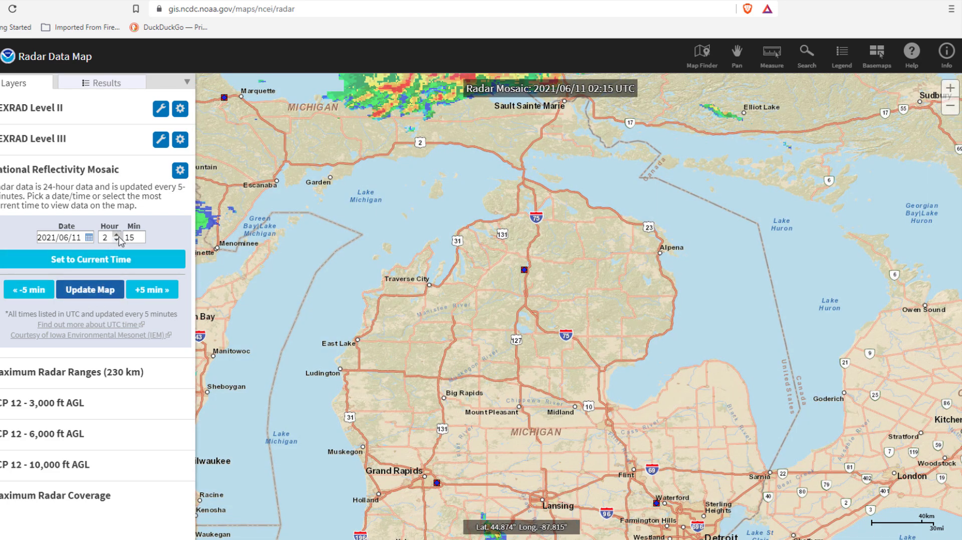
click(101, 291)
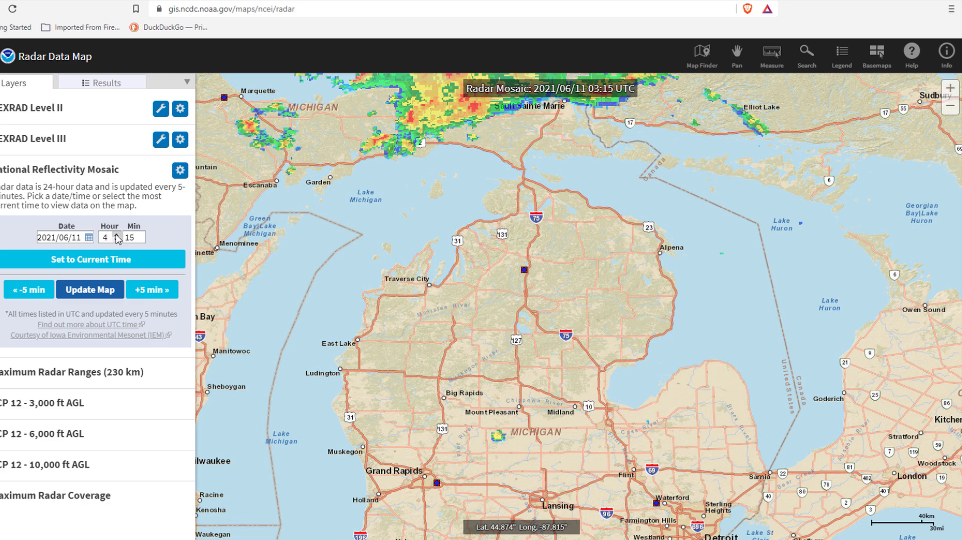
click(103, 295)
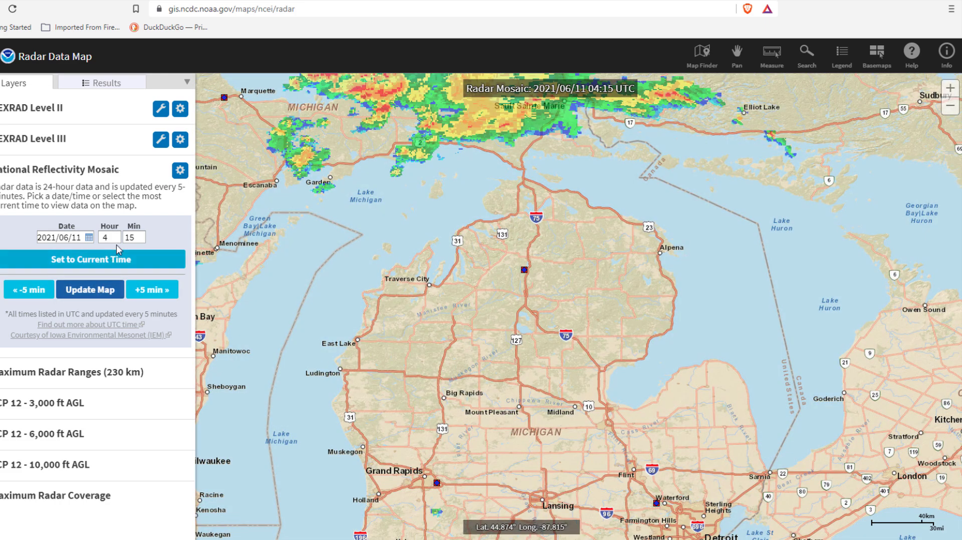
Follow the storms over northern Michigan on 2021/06/11 in one-hour increments from 05:15 to 09:15 UTC
click(107, 294)
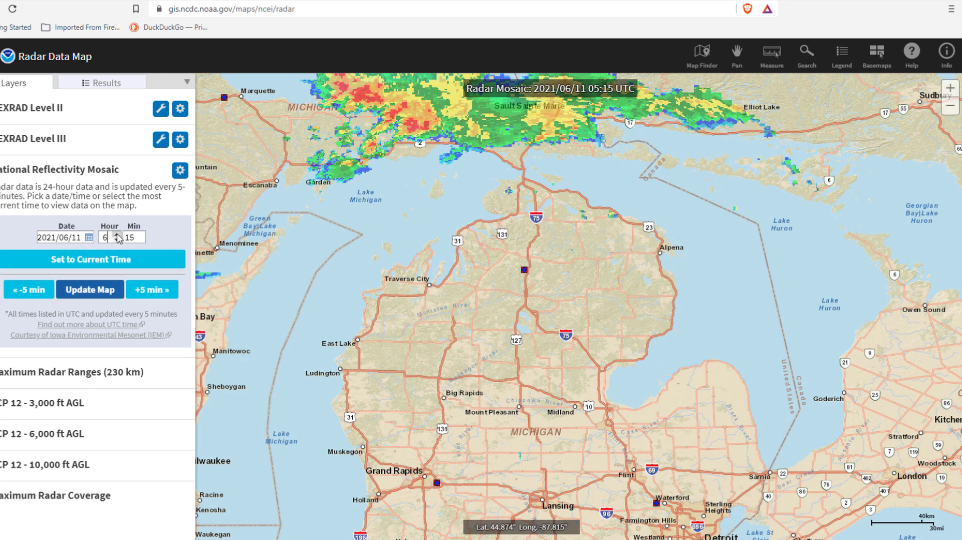
click(103, 292)
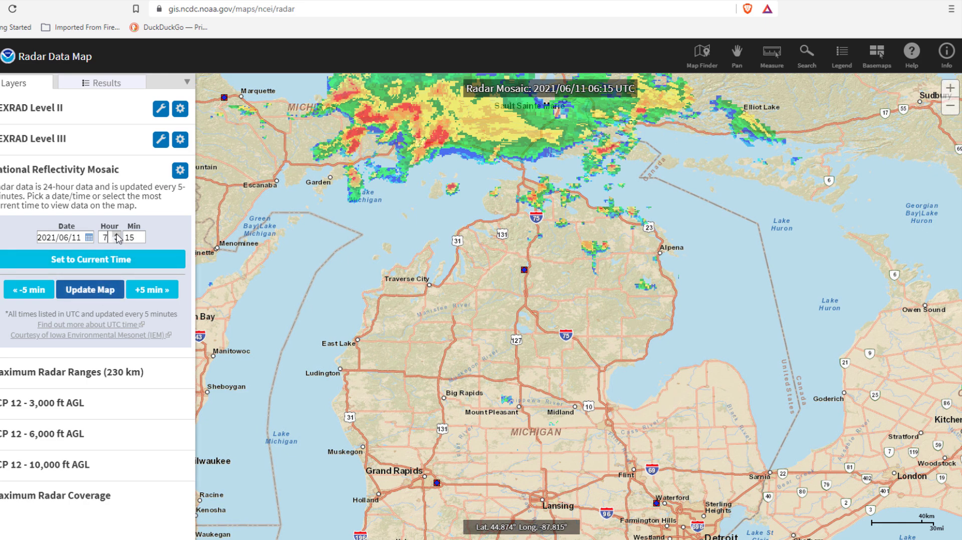
click(106, 289)
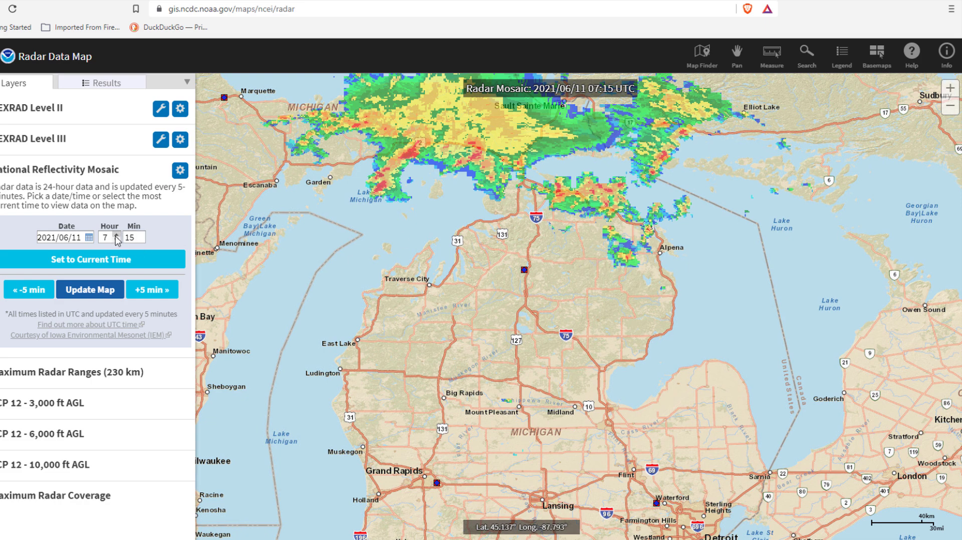
click(97, 291)
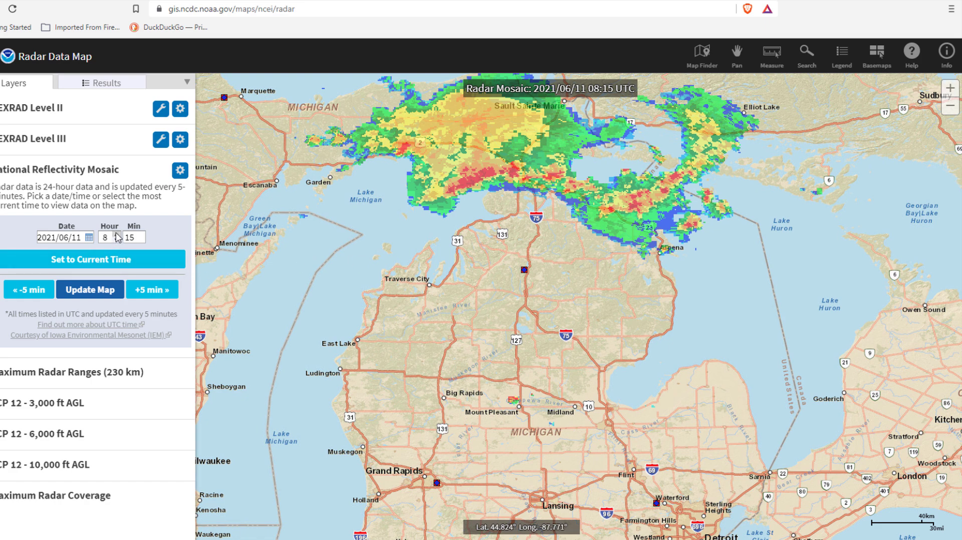
click(100, 289)
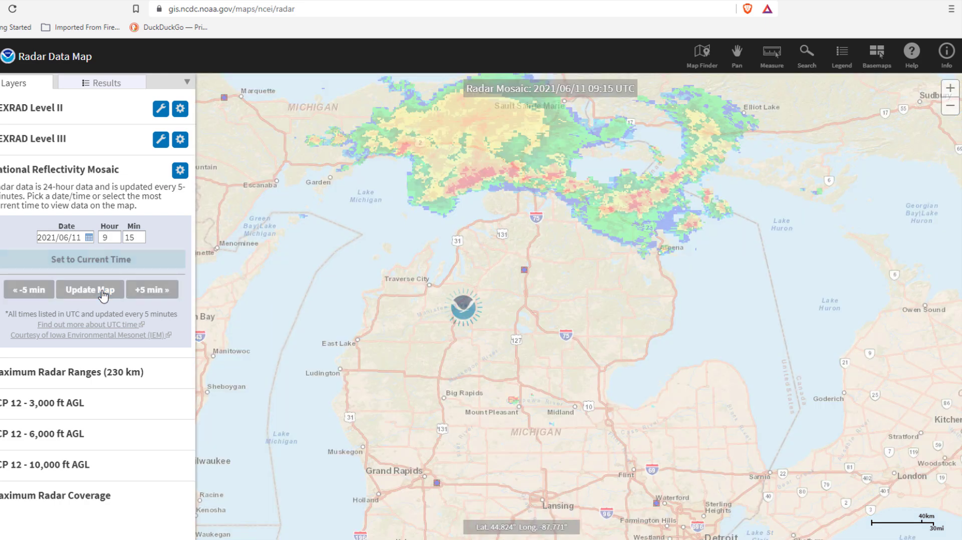
Move the Michigan reflectivity mosaic for 2021/06/11 ahead to 16:55 and 17:55 UTC
click(117, 236)
click(108, 291)
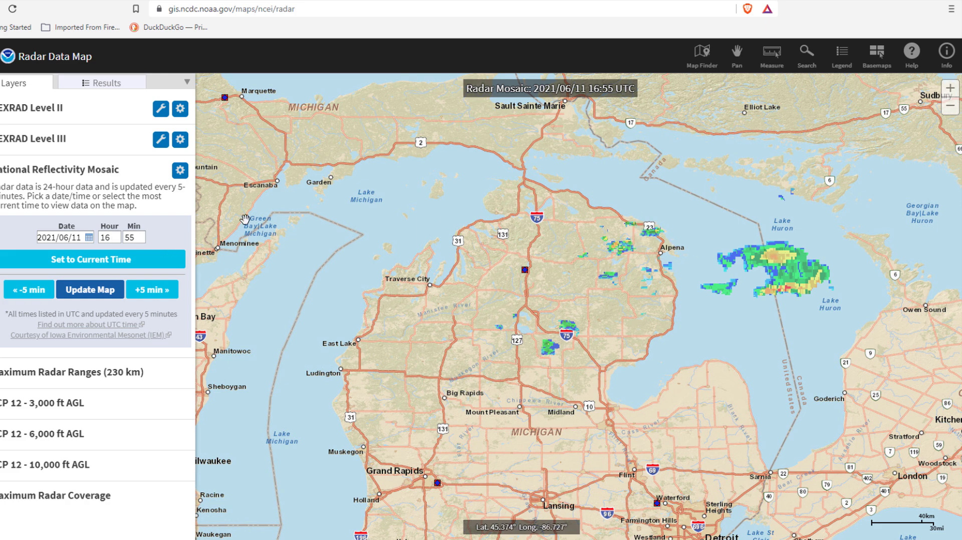
click(117, 236)
click(104, 286)
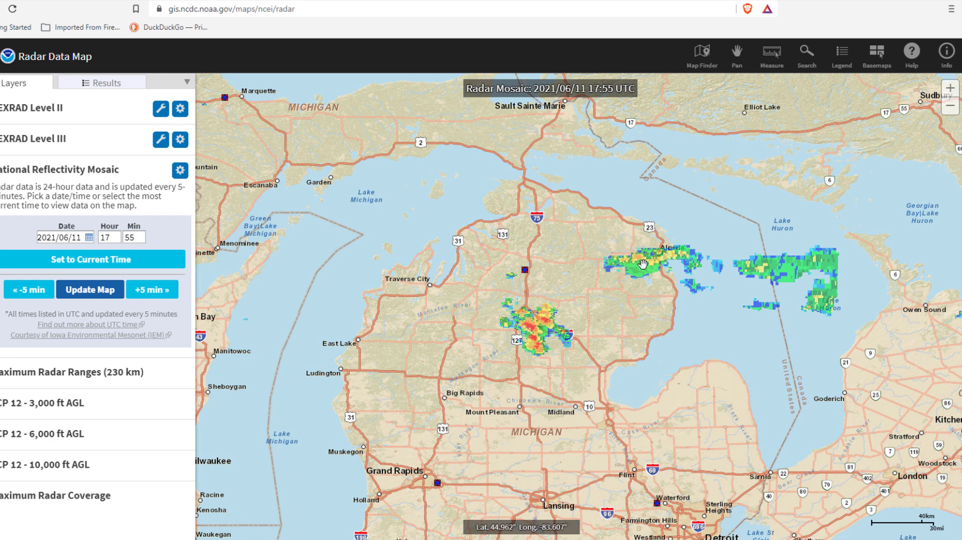
Track the central Michigan and Alpena storm cells in 5-minute increments to 18:40 UTC, and move the mosaic ahead to 20:40 UTC
click(157, 294)
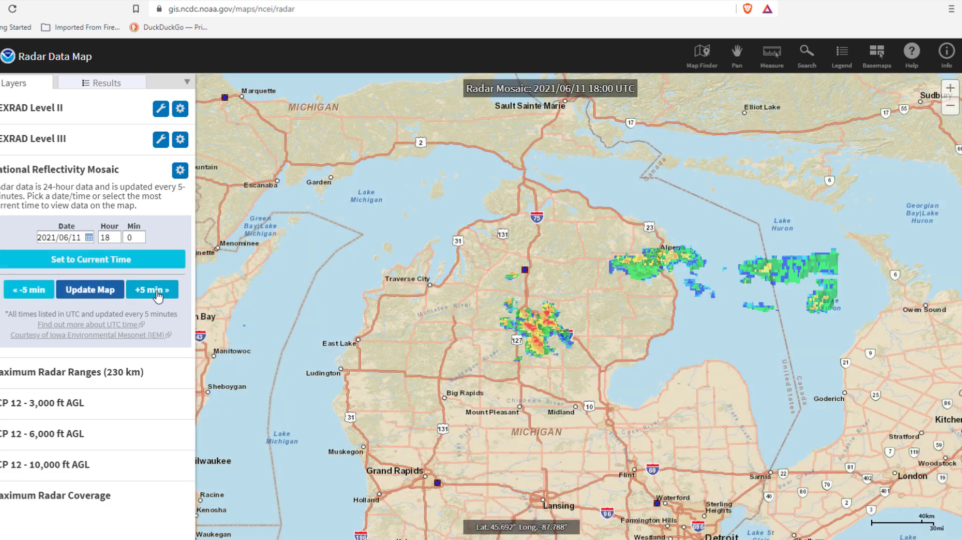
click(157, 295)
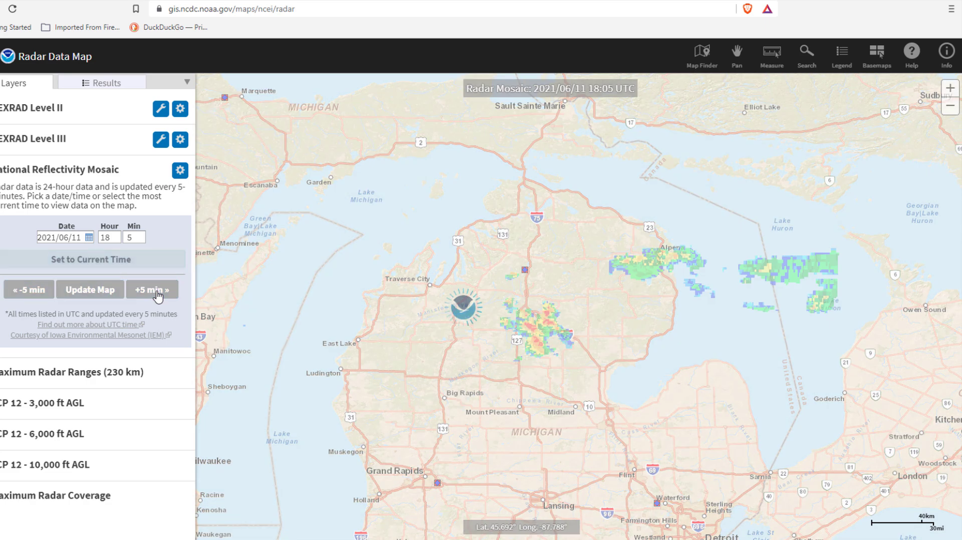
click(157, 295)
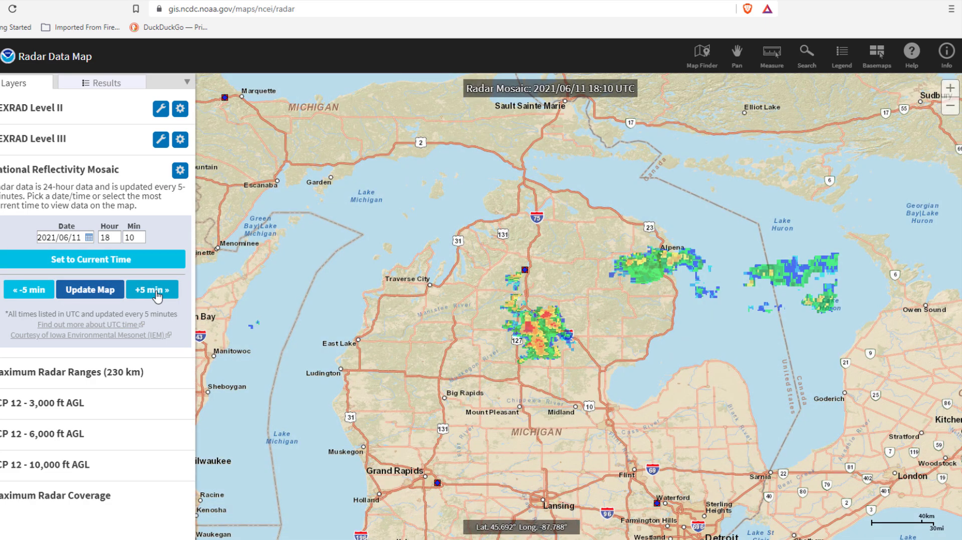
click(157, 294)
click(157, 295)
click(156, 295)
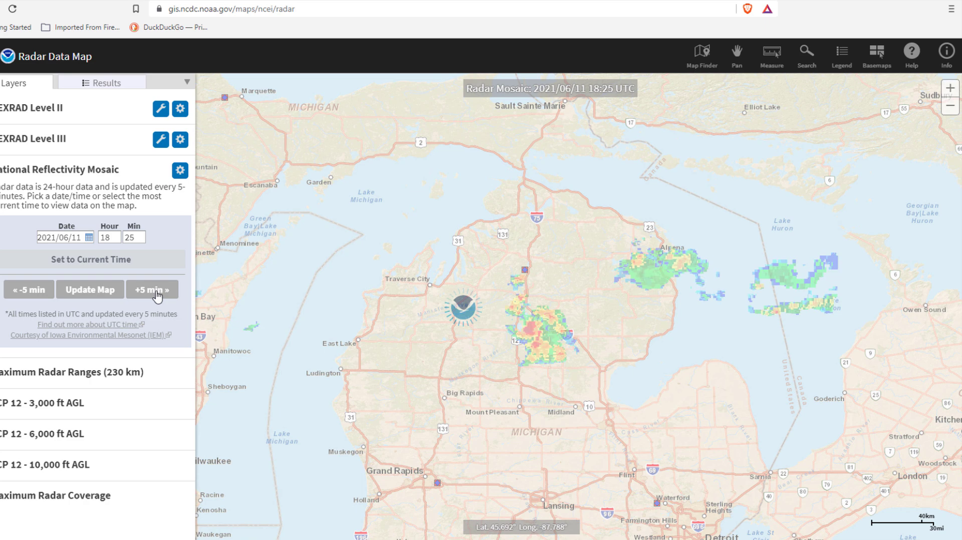
click(157, 295)
click(158, 295)
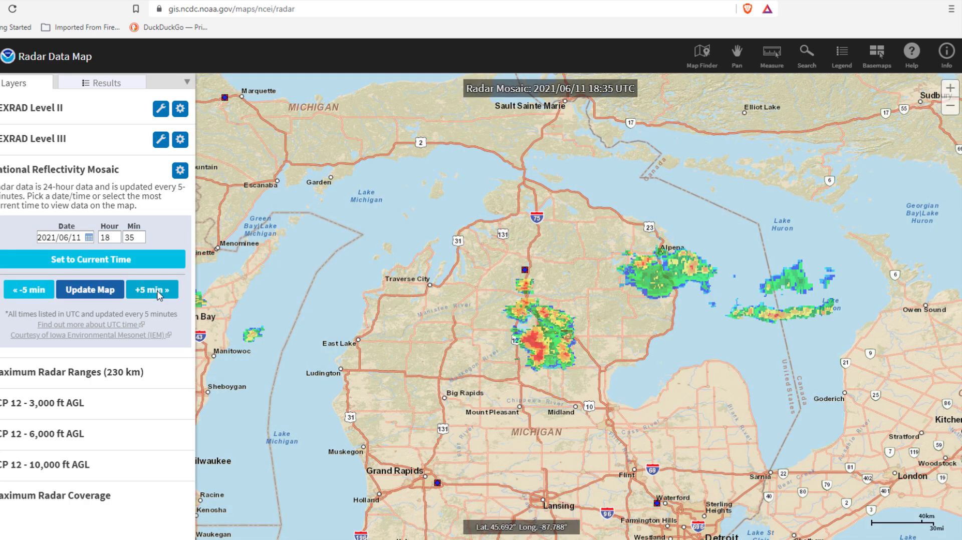
click(157, 295)
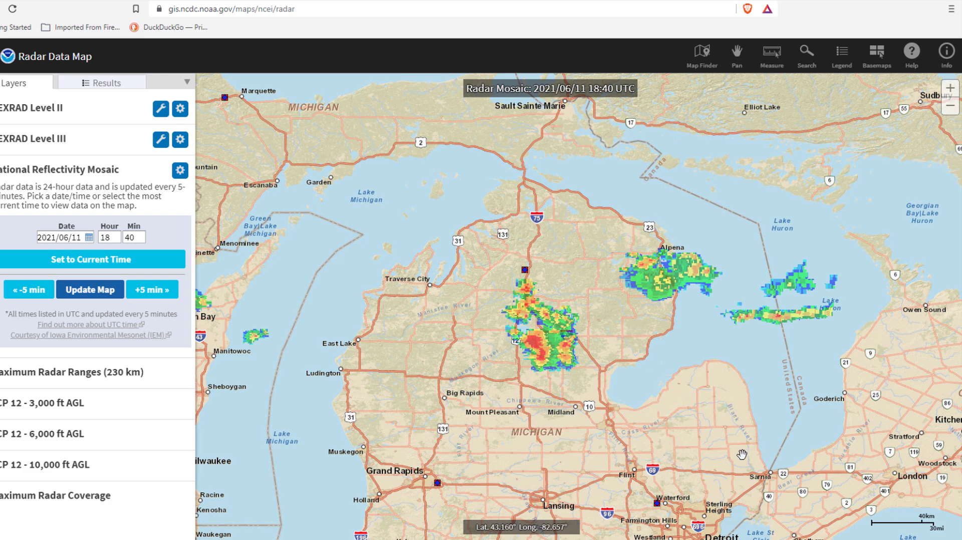
click(117, 235)
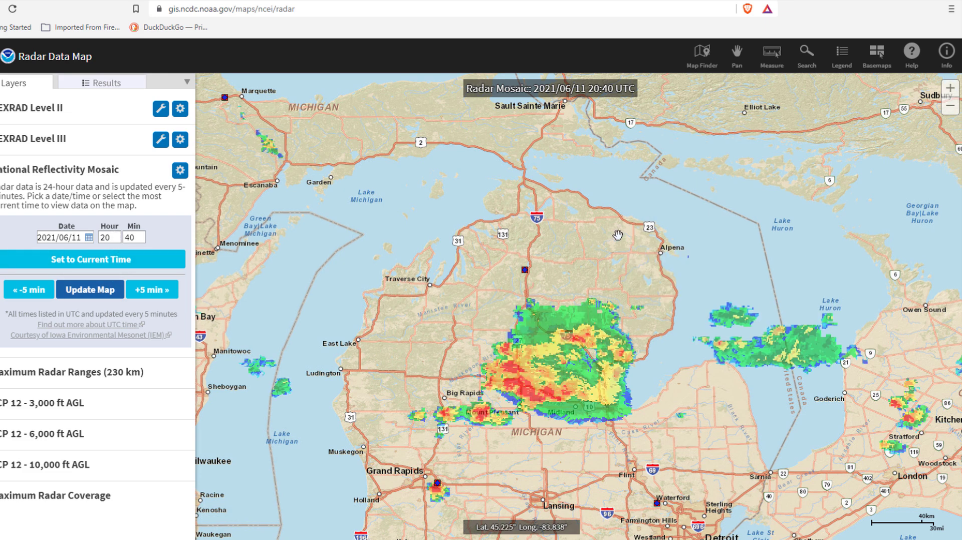